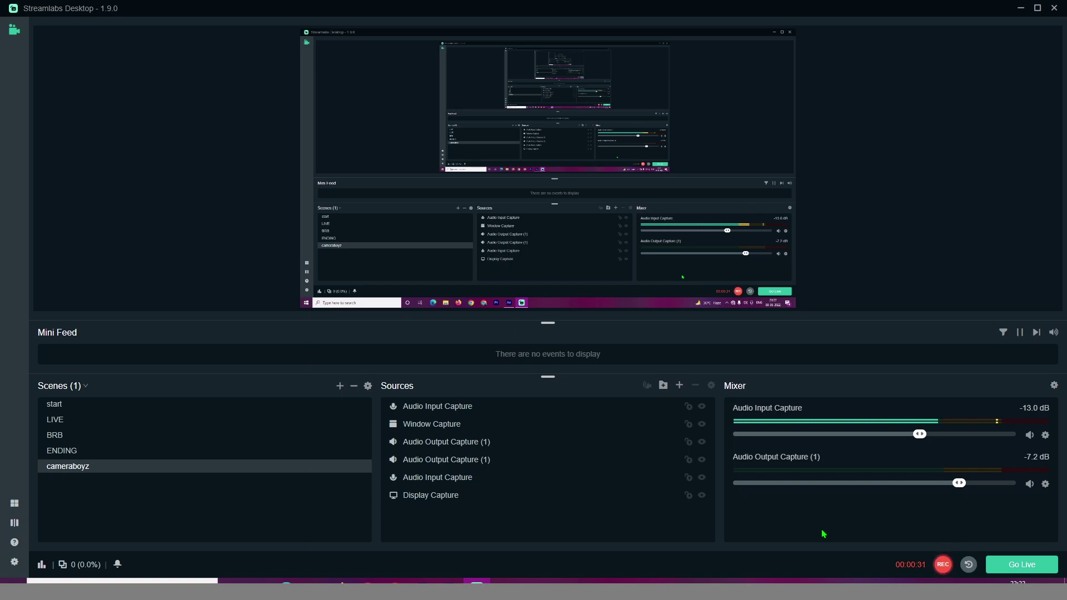
Bring up the After Effects project with the four-layer VID_20211219_144442 composition
{"action": "key", "text": "alt+Tab"}
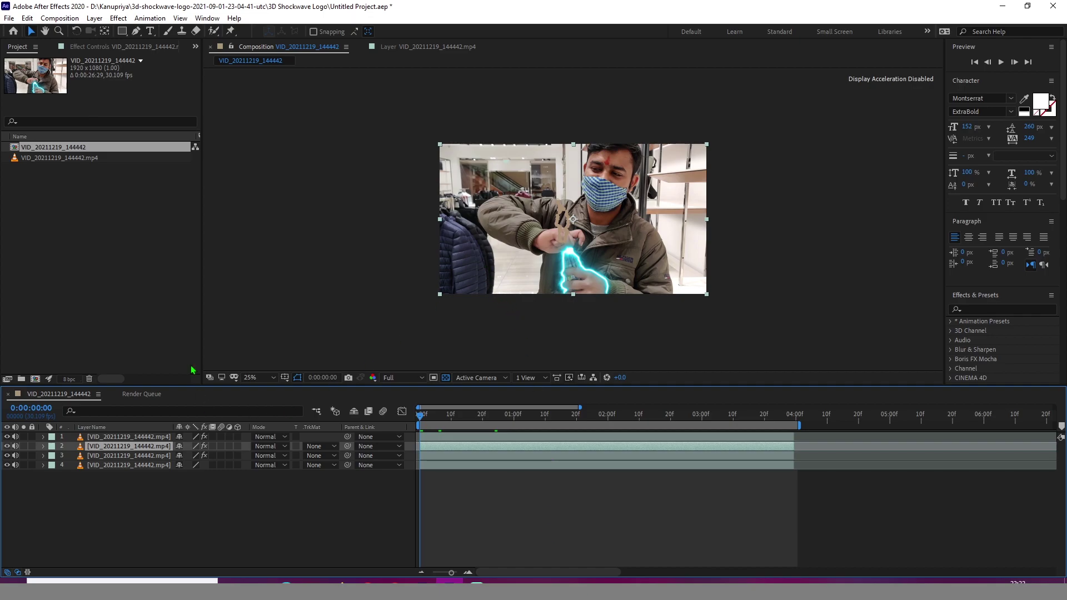
Draw a closed four-point mask beside the bottle on layer 2 with the Pen tool
{"action": "left_click", "coordinate": [136, 31]}
{"action": "left_click", "coordinate": [483, 194]}
{"action": "left_click", "coordinate": [476, 241]}
{"action": "left_click", "coordinate": [528, 234]}
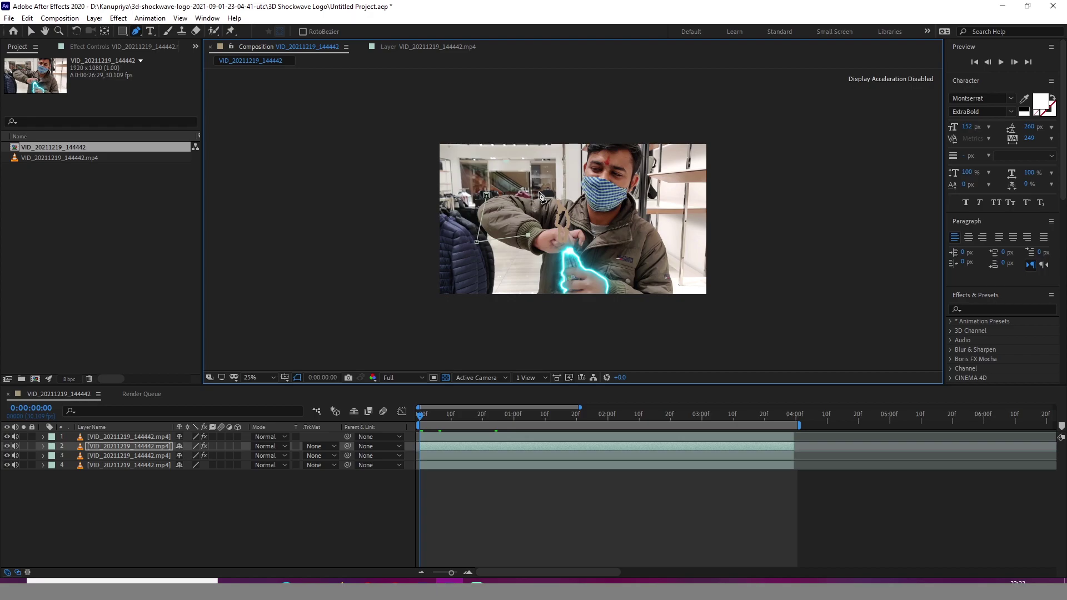
{"action": "left_click", "coordinate": [538, 192]}
{"action": "left_click", "coordinate": [486, 195]}
Apply the Saber effect to video layer 2 from Effects & Presets
{"action": "left_click", "coordinate": [148, 446]}
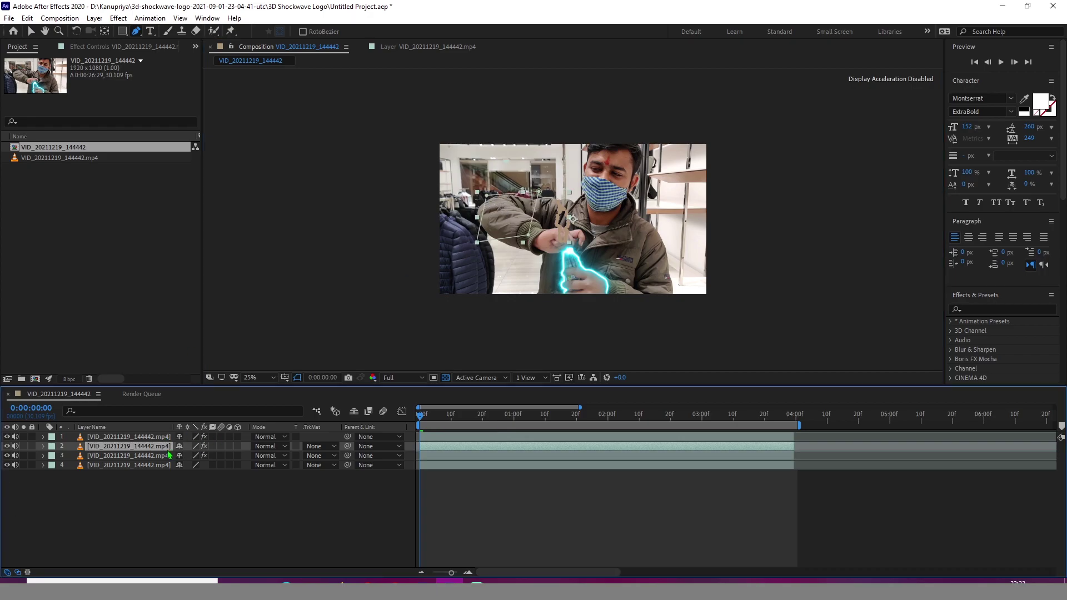
{"action": "left_click", "coordinate": [980, 306]}
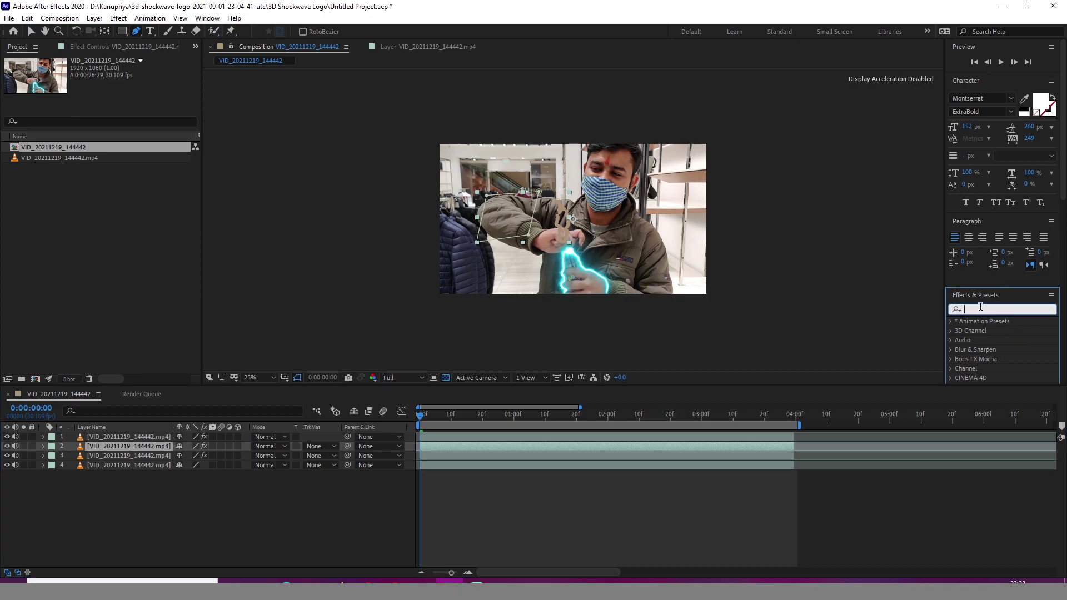
{"action": "type", "text": "saber"}
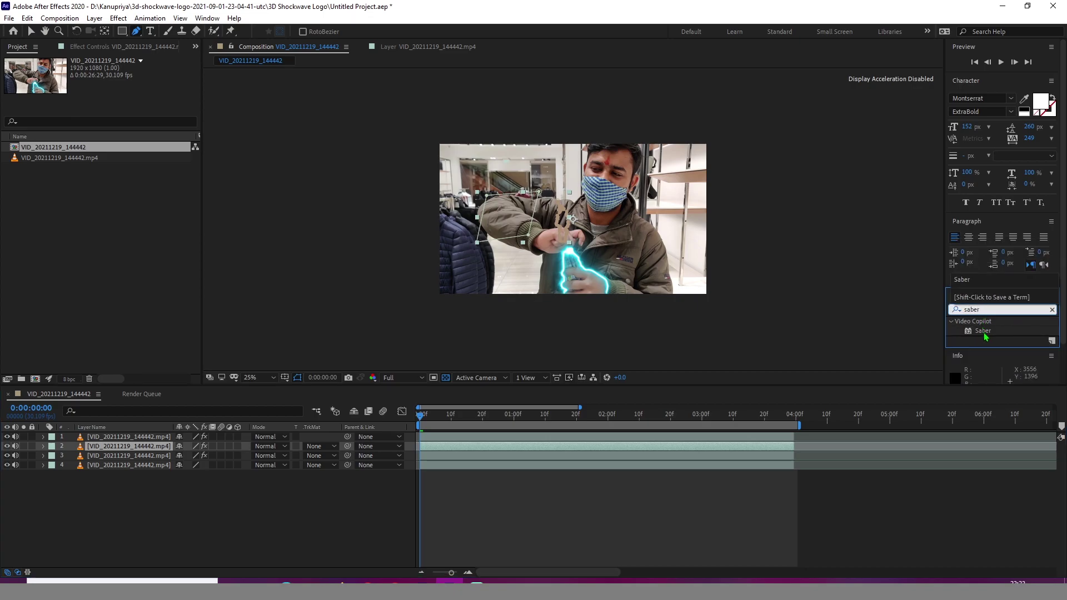
{"action": "mouse_move", "coordinate": [982, 331]}
{"action": "left_mouse_down"}
{"action": "mouse_move", "coordinate": [103, 459]}
{"action": "mouse_move", "coordinate": [106, 446]}
{"action": "left_mouse_up"}
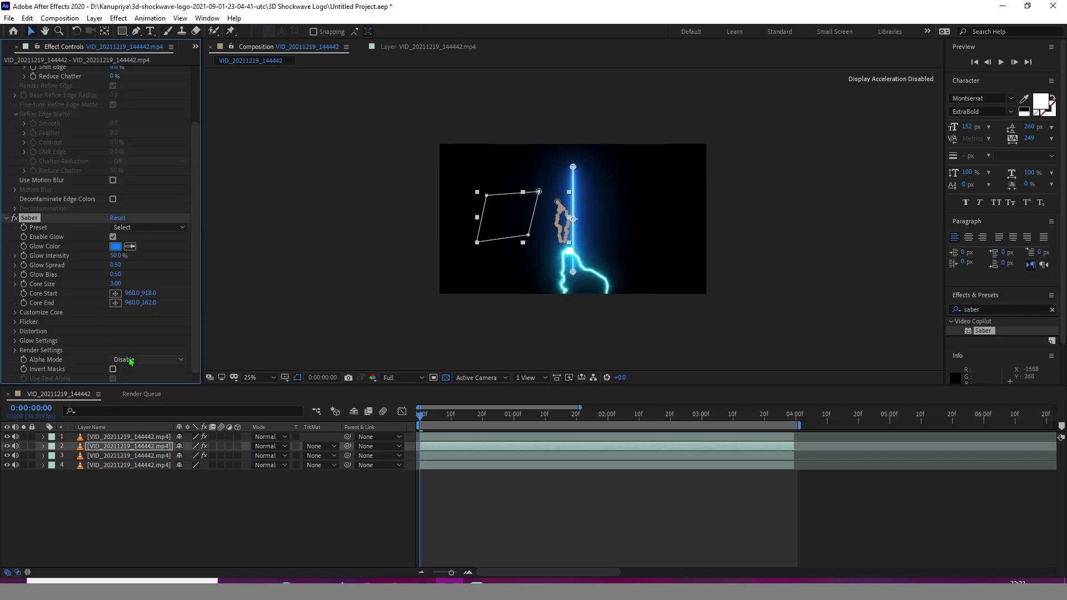
Set Saber's Core Type to Layer Masks under Customize Core
{"action": "left_click", "coordinate": [15, 312]}
{"action": "left_click", "coordinate": [146, 266]}
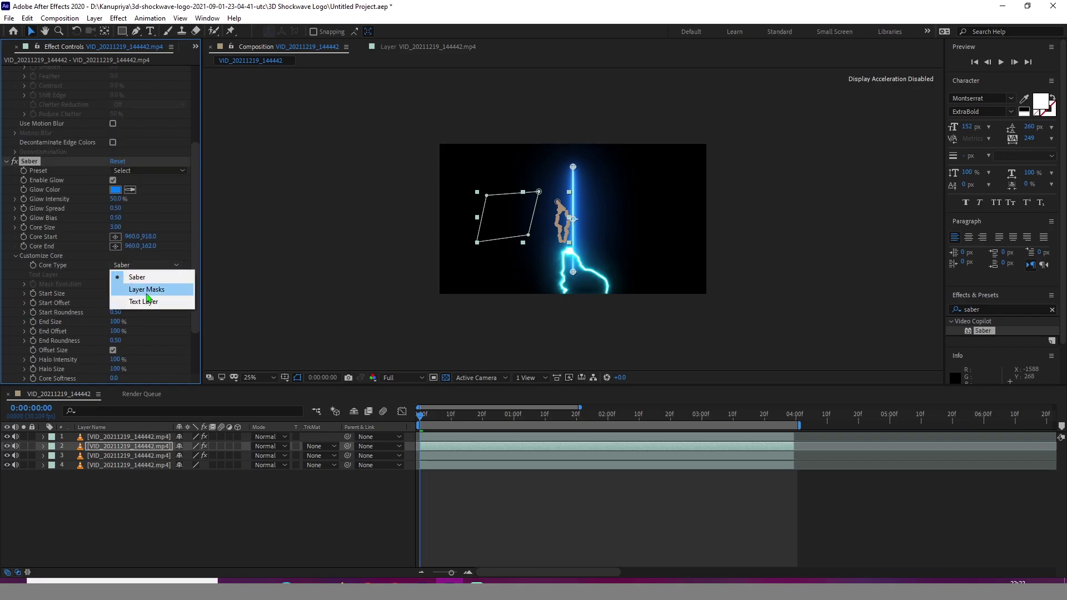
{"action": "left_click", "coordinate": [147, 293]}
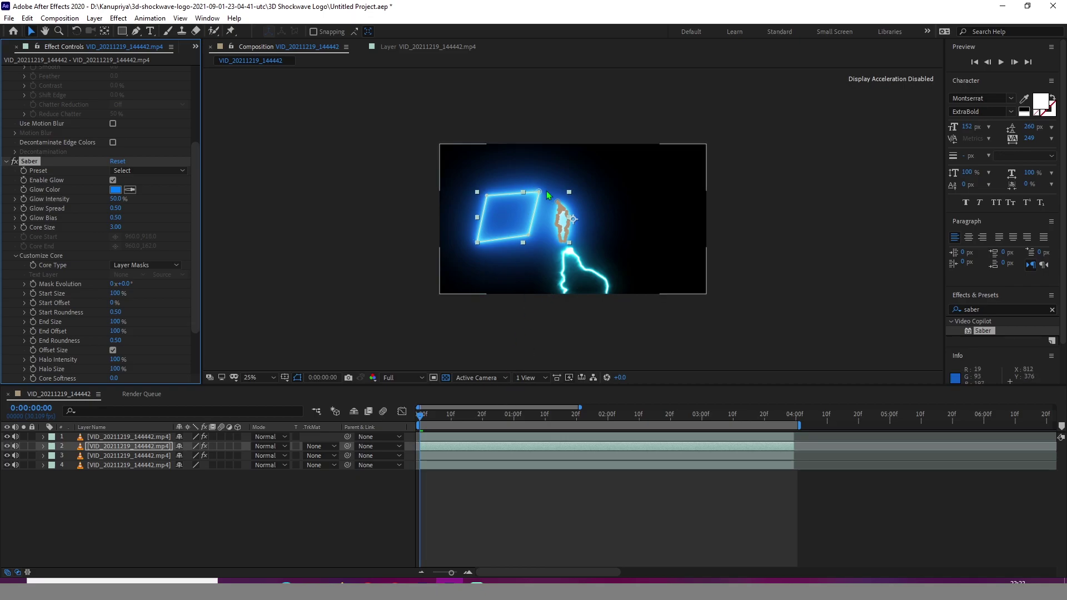
{"action": "key", "text": "alt+Tab"}
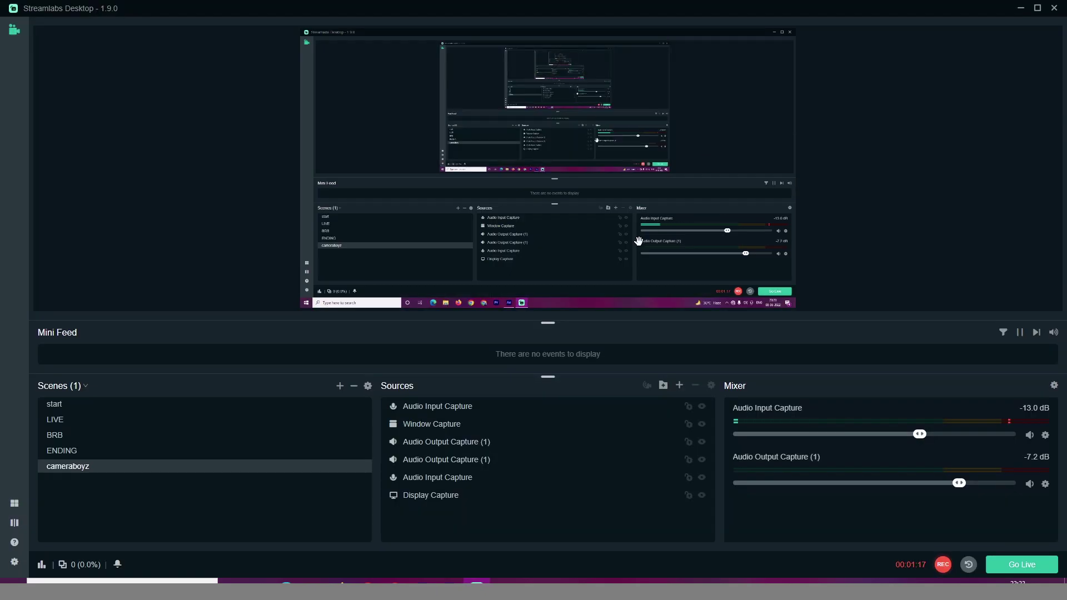
{"action": "key", "text": "alt+Tab"}
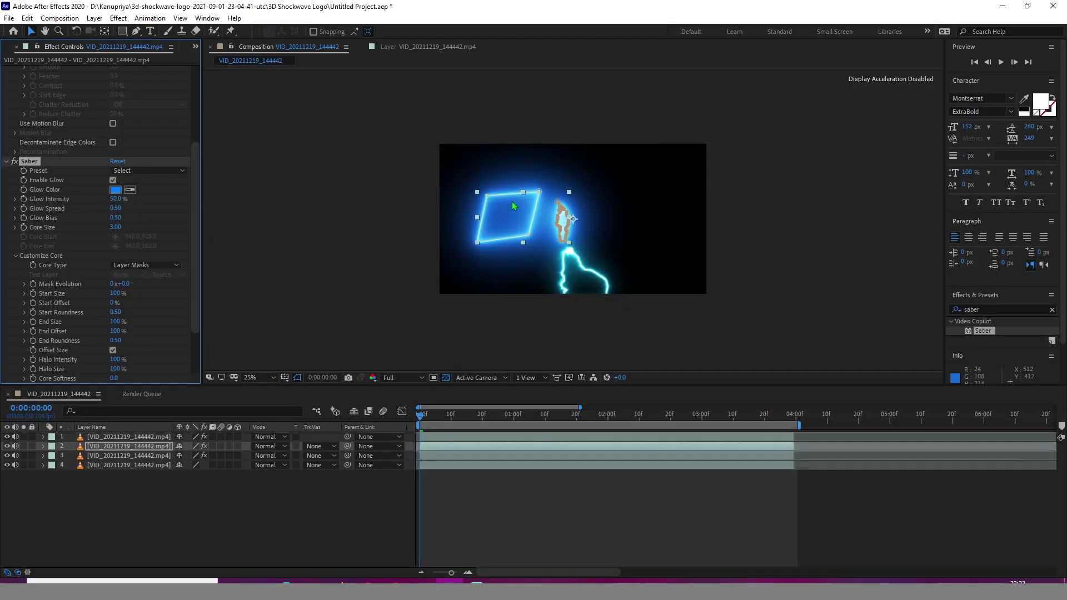
Drag the mask corners to reshape it into a trapezoid, keeping layer 2 selected
{"action": "mouse_move", "coordinate": [487, 195]}
{"action": "left_mouse_down"}
{"action": "mouse_move", "coordinate": [488, 182]}
{"action": "mouse_move", "coordinate": [551, 181]}
{"action": "left_mouse_up"}
{"action": "left_click_drag", "start_coordinate": [477, 241], "coordinate": [496, 235]}
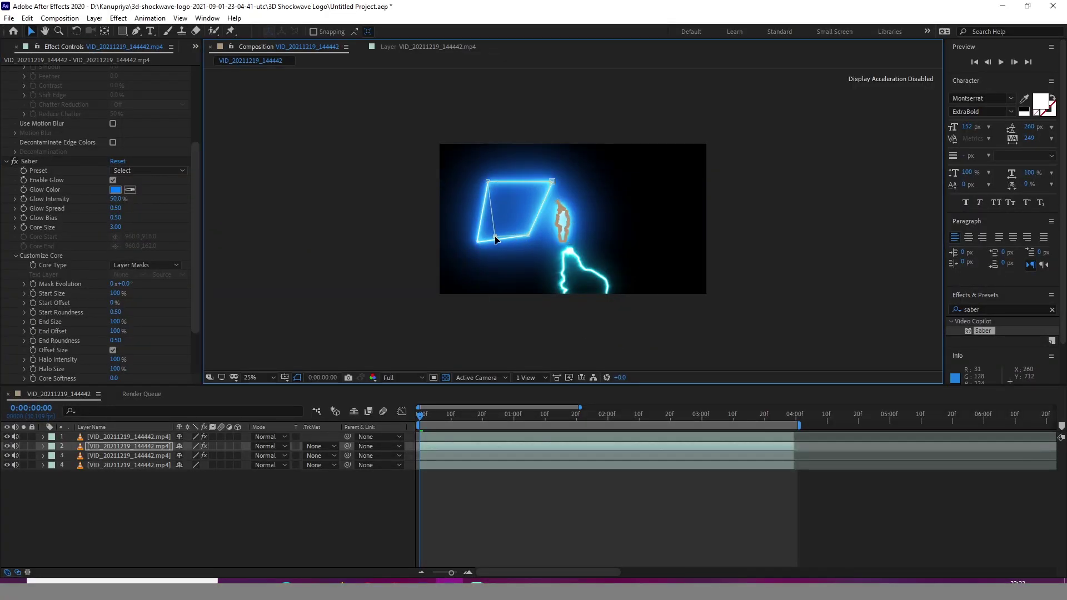
{"action": "left_click", "coordinate": [119, 446]}
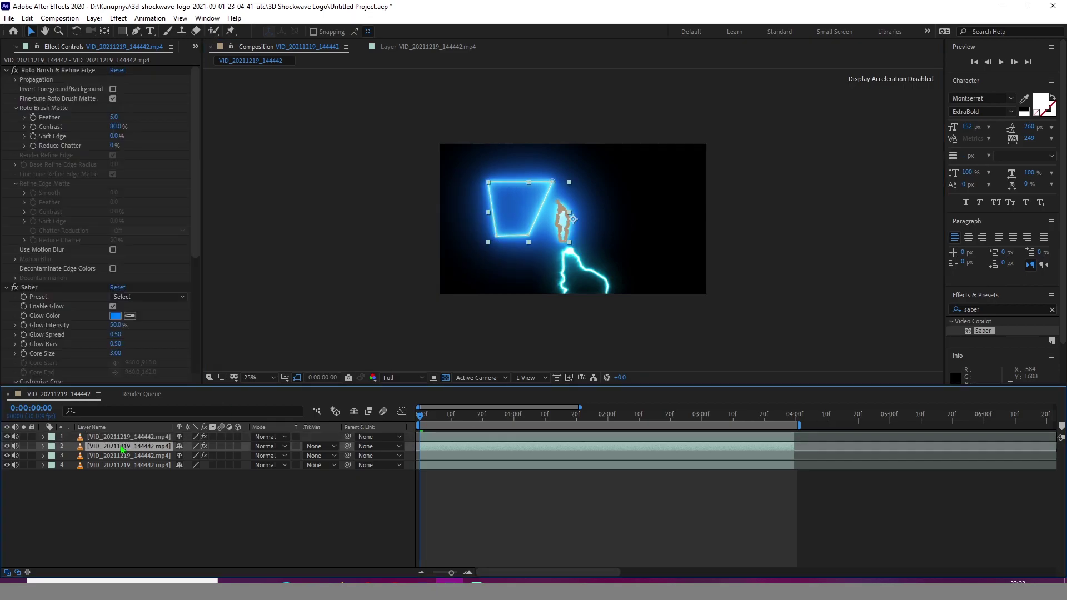
Reveal the masks and pull Mask 6's top-left vertex further left at frame 1
{"action": "key", "text": "m"}
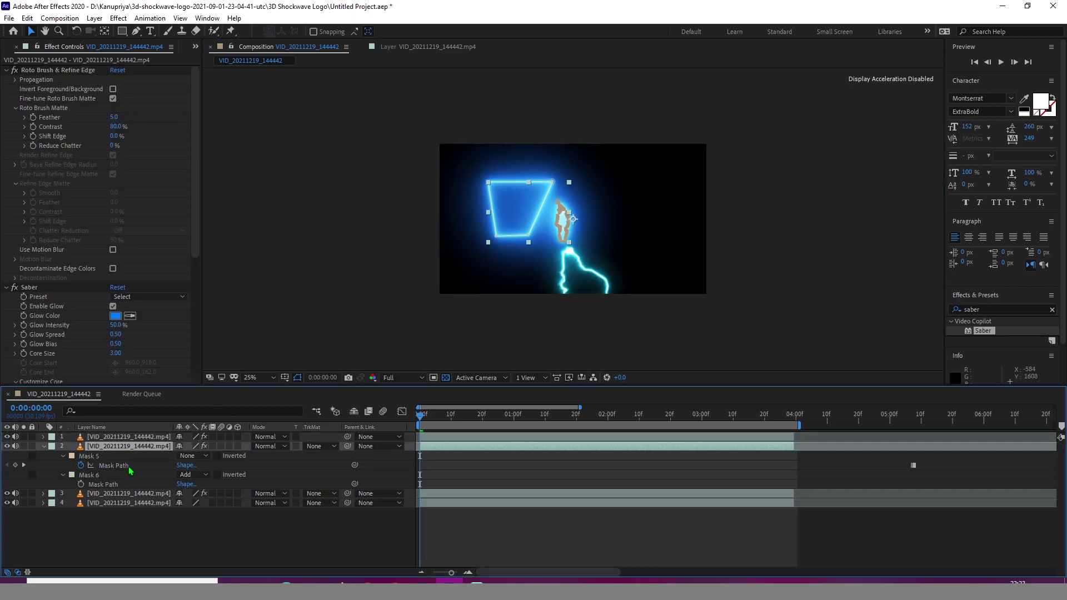
{"action": "left_click", "coordinate": [119, 467]}
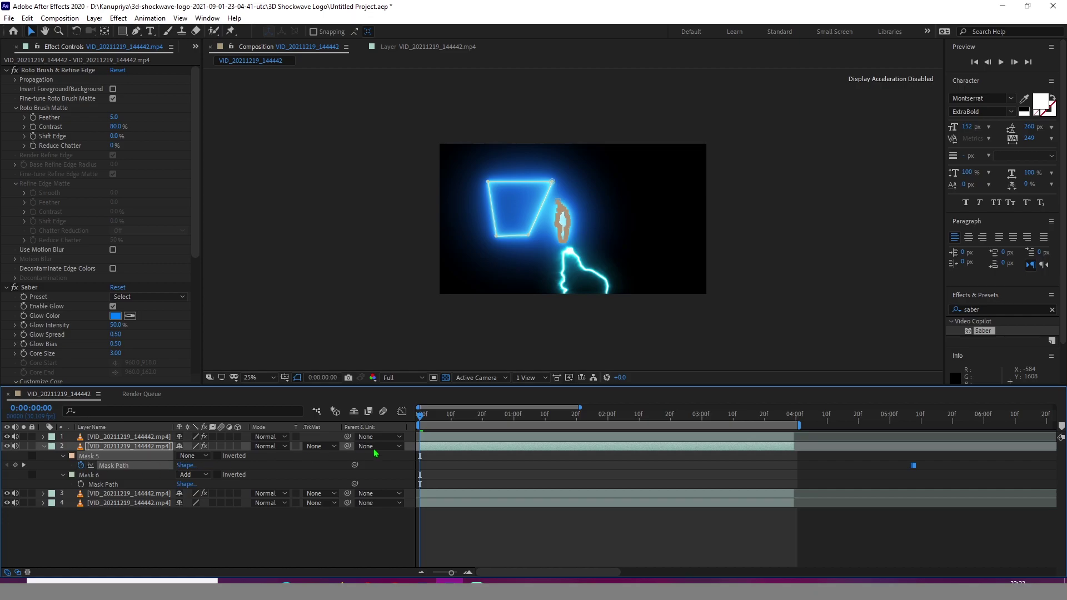
{"action": "left_click", "coordinate": [426, 416]}
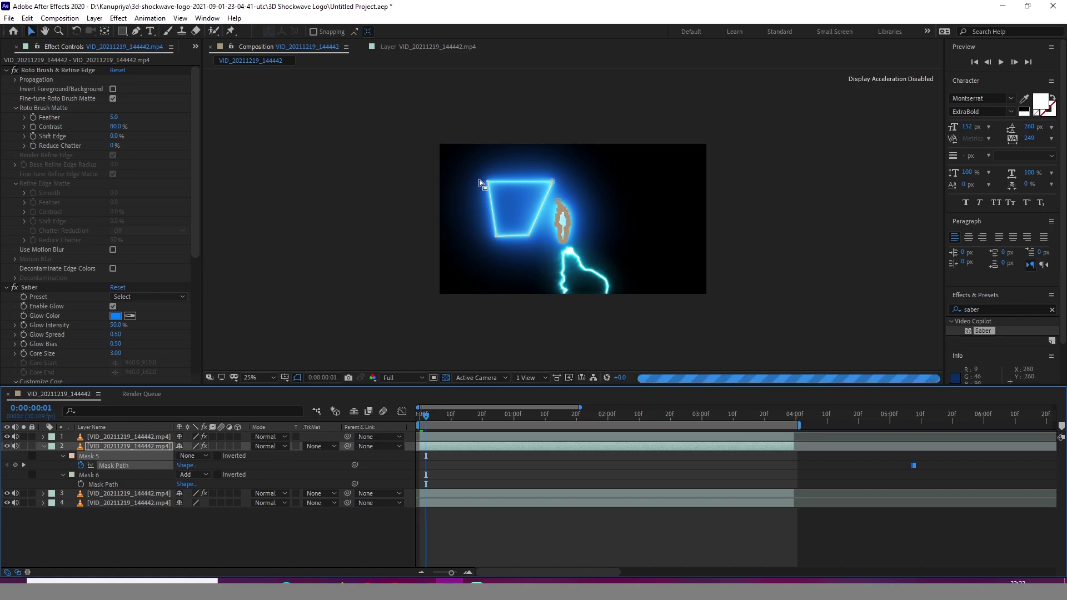
{"action": "left_click_drag", "start_coordinate": [488, 182], "coordinate": [466, 183]}
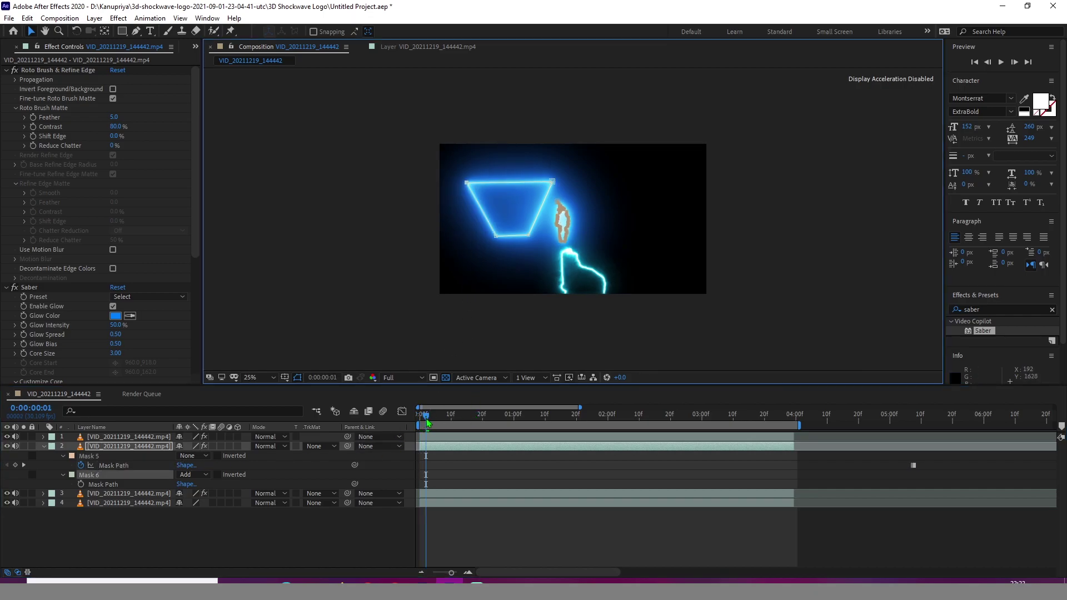
{"action": "left_click_drag", "start_coordinate": [426, 414], "coordinate": [418, 416]}
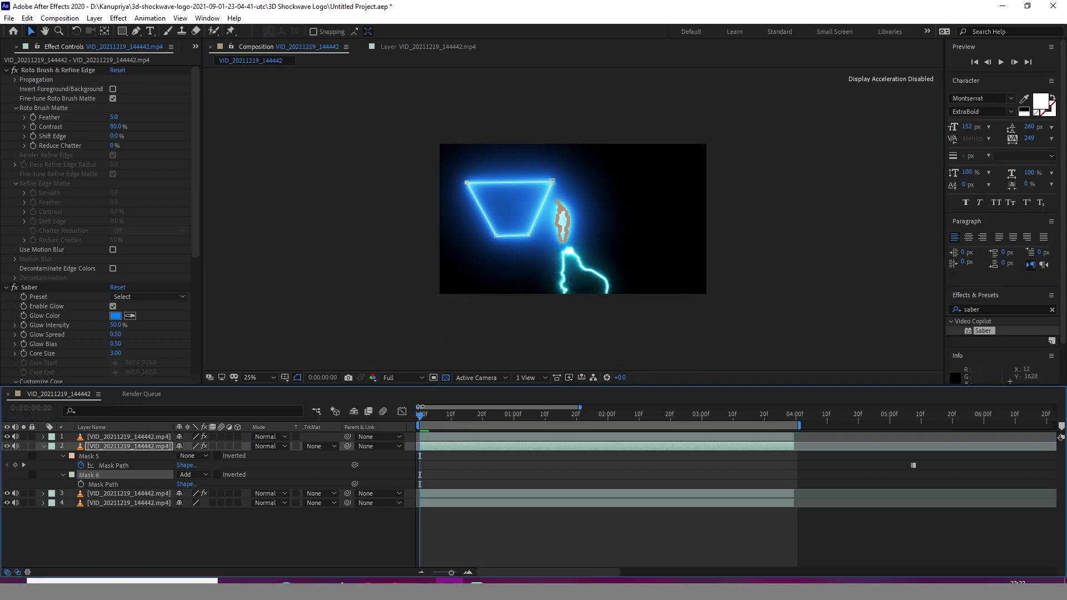
Preview the first few frames, then delete the Saber layer 2
{"action": "left_click_drag", "start_coordinate": [421, 414], "coordinate": [433, 414]}
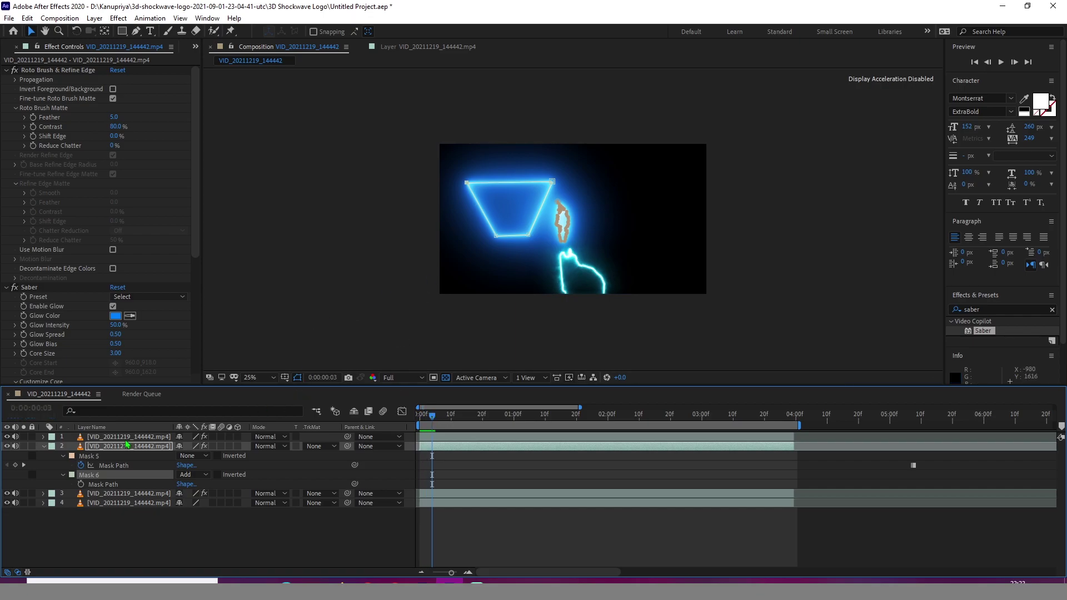
{"action": "left_click", "coordinate": [105, 448]}
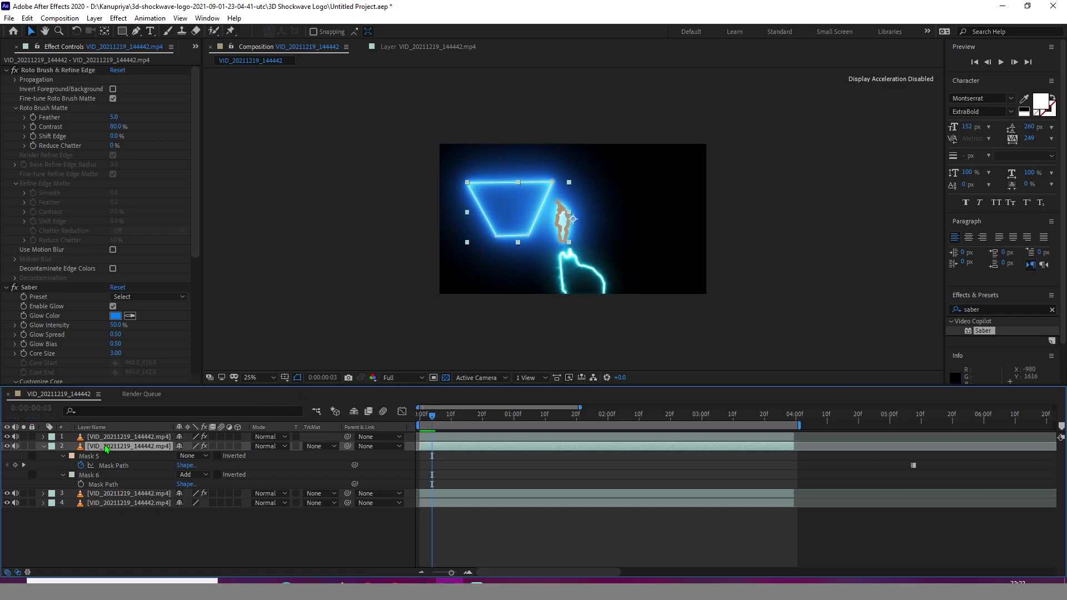
{"action": "key", "text": "Delete"}
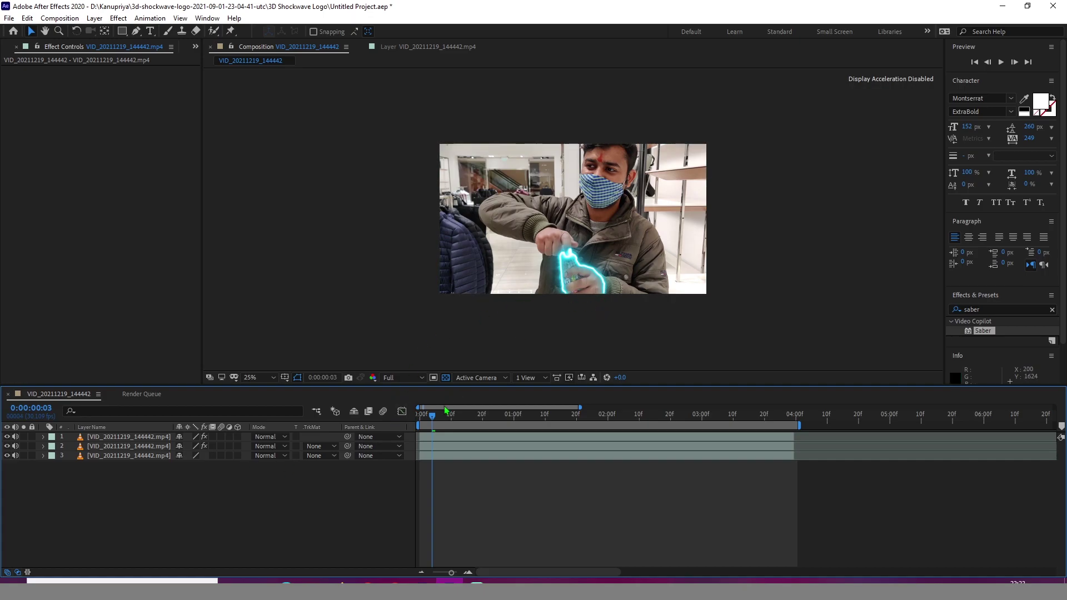
From the first frame, draw a closed red Pen shape near the man's arm
{"action": "left_click", "coordinate": [420, 413]}
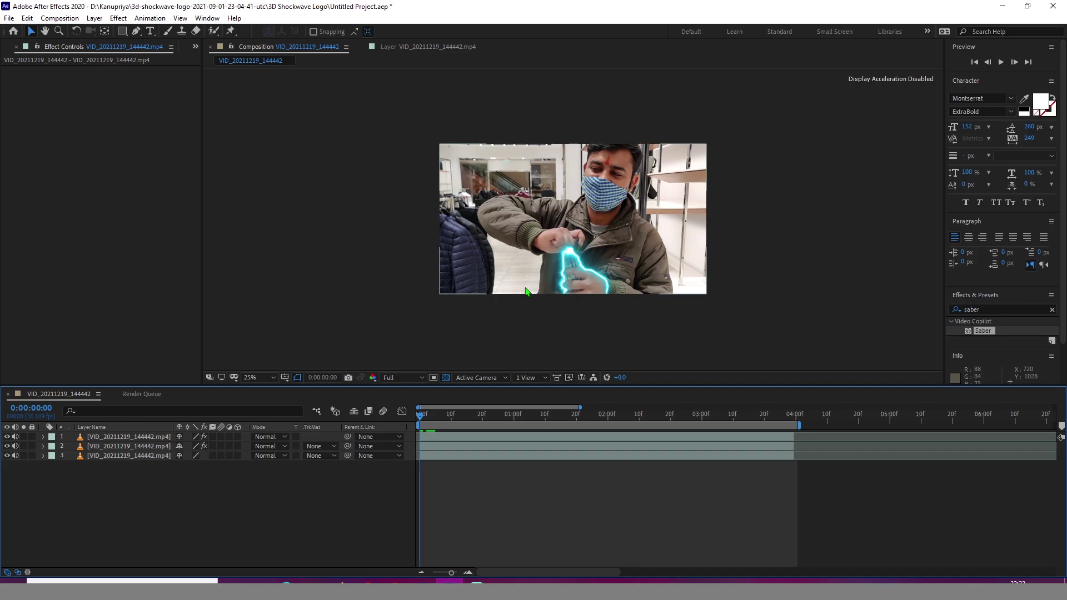
{"action": "left_click", "coordinate": [136, 31]}
{"action": "left_click", "coordinate": [549, 196]}
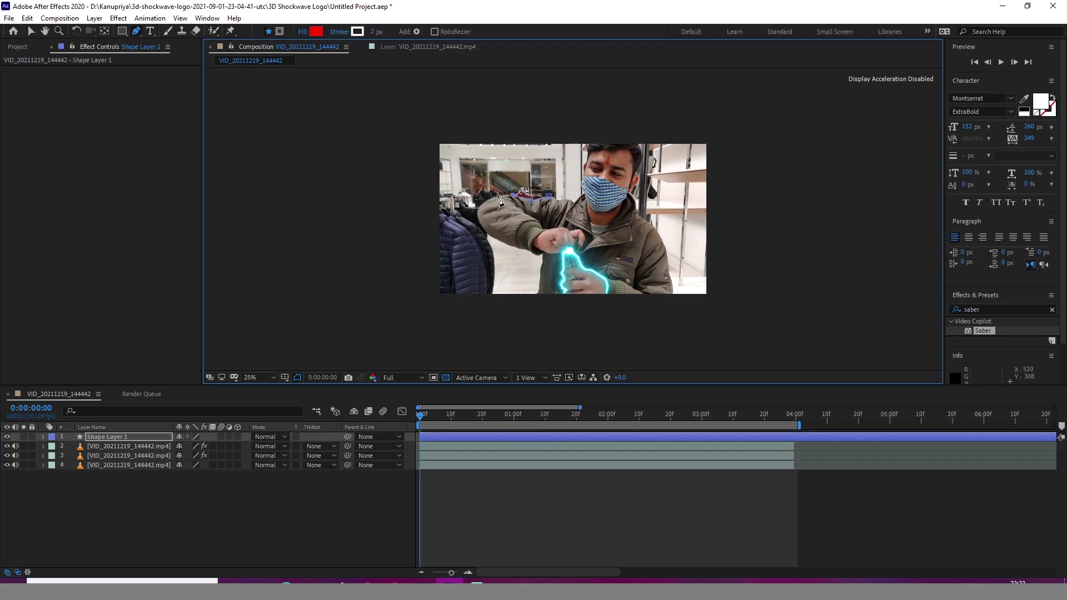
{"action": "left_click_drag", "start_coordinate": [488, 196], "coordinate": [545, 247]}
{"action": "left_click_drag", "start_coordinate": [544, 216], "coordinate": [557, 215]}
{"action": "left_click", "coordinate": [548, 197]}
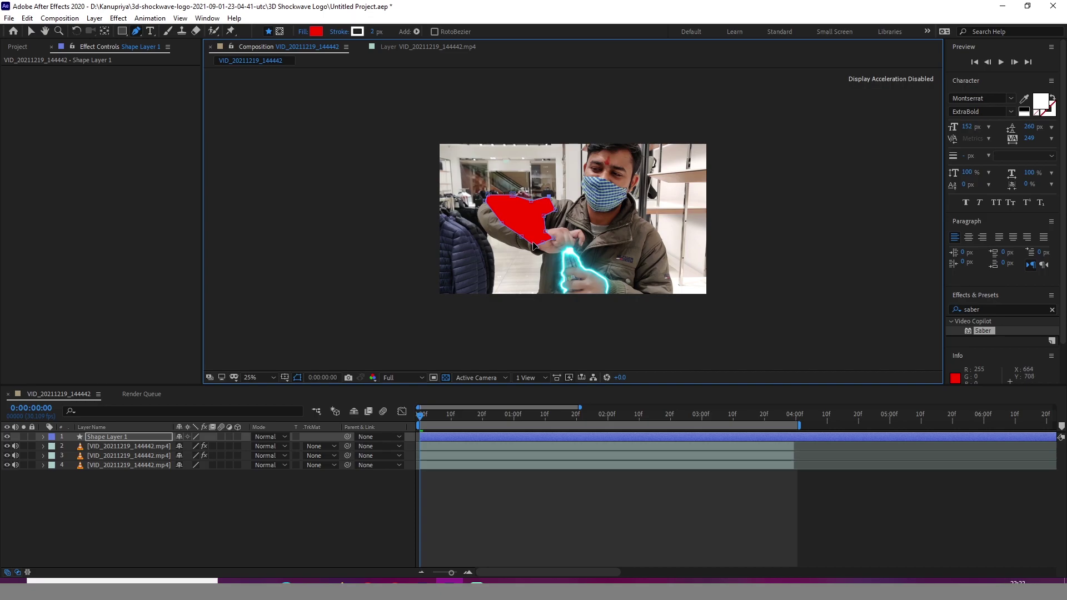
Draw a second red shape beside the arm, then delete Shape Layer 1
{"action": "left_click", "coordinate": [574, 204]}
{"action": "left_click", "coordinate": [586, 234]}
{"action": "left_click_drag", "start_coordinate": [622, 247], "coordinate": [626, 223]}
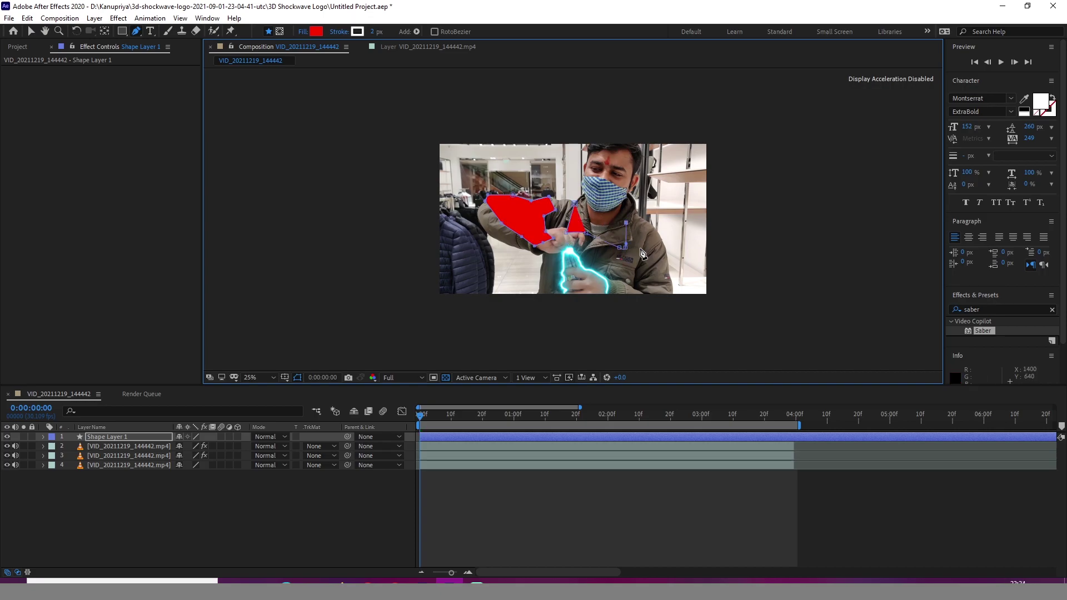
{"action": "left_click", "coordinate": [207, 511]}
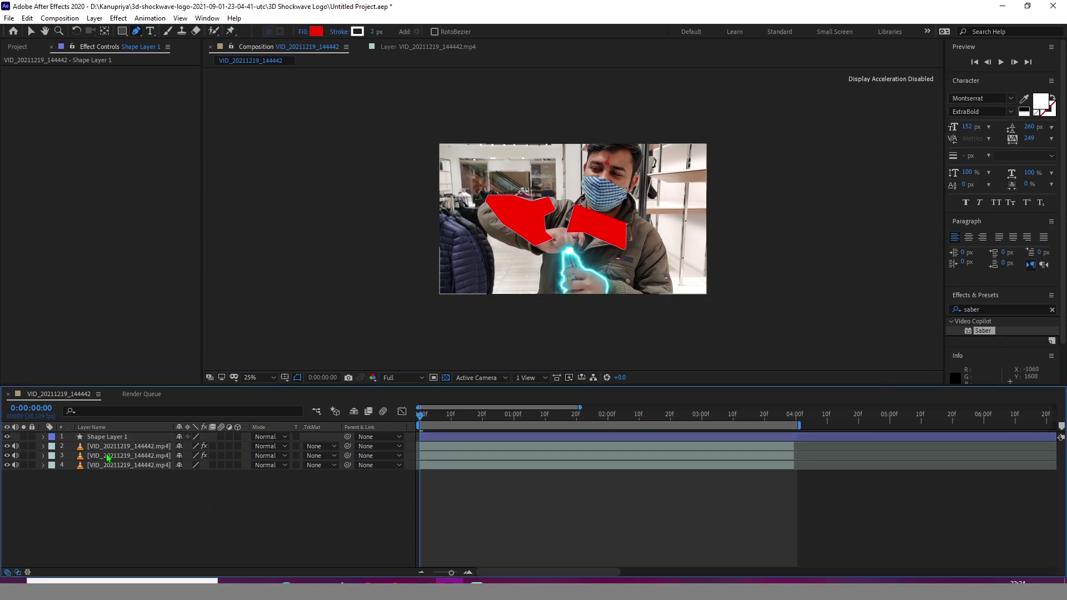
{"action": "left_click", "coordinate": [110, 437]}
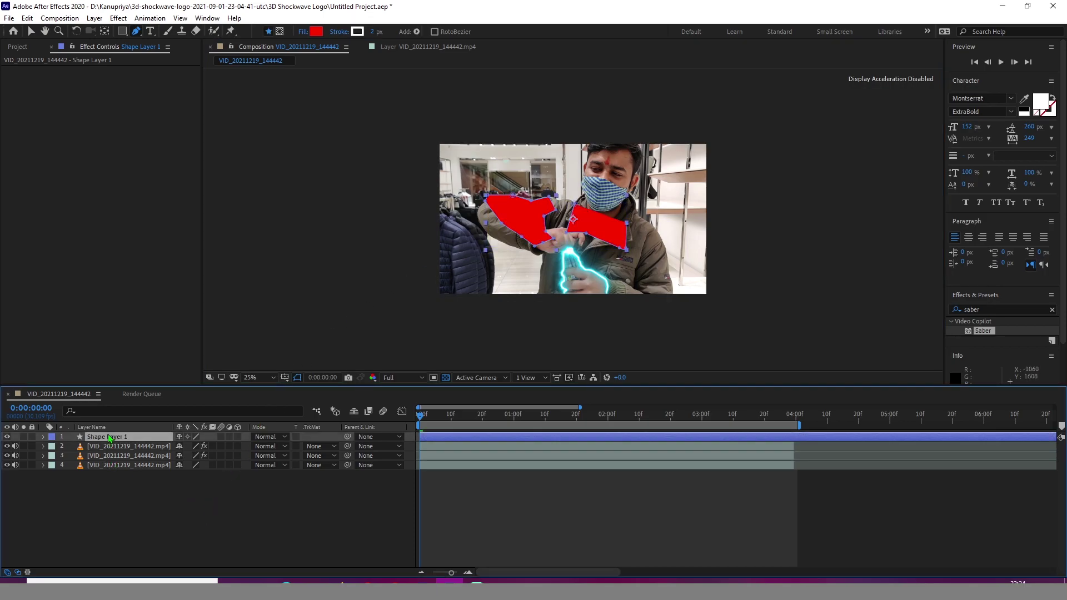
{"action": "key", "text": "Delete"}
Switch to the Selection tool and toggle eye switches so only layer 3 stays visible
{"action": "key", "text": "alt+Tab"}
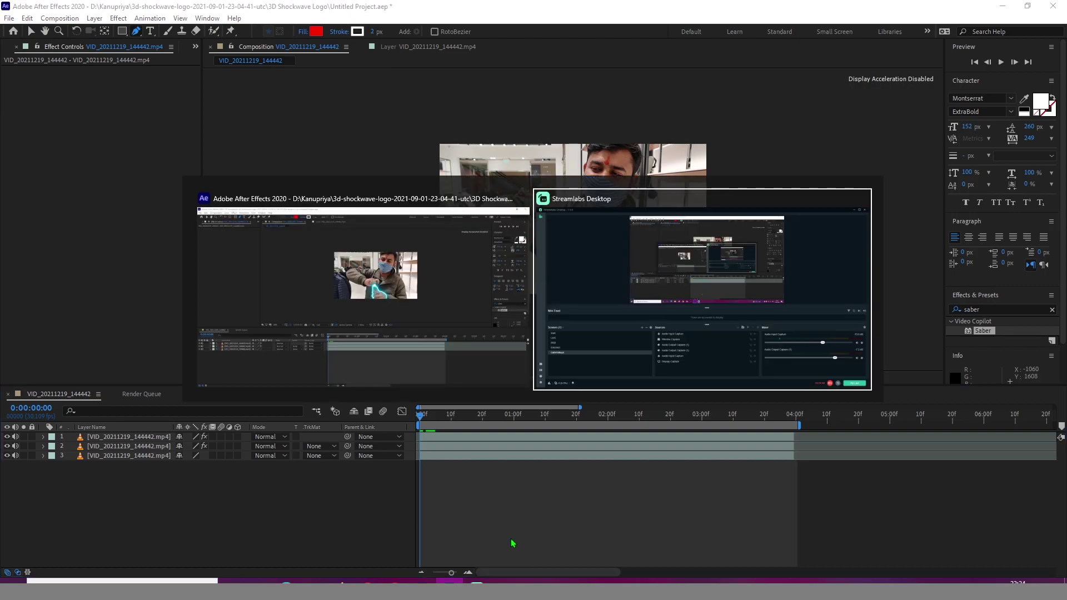
{"action": "key", "text": "alt+Tab"}
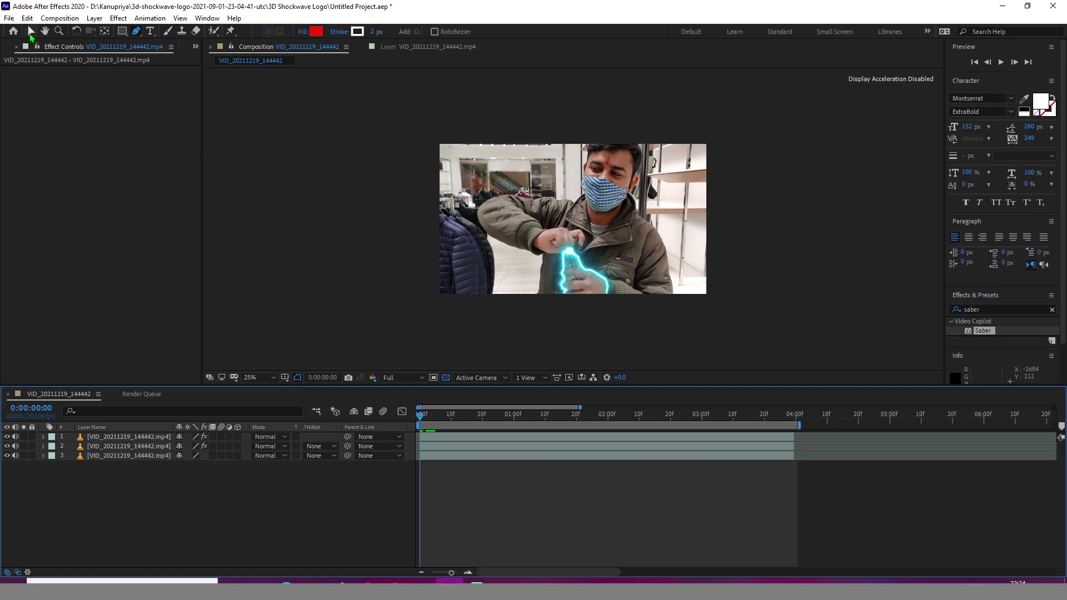
{"action": "left_click", "coordinate": [30, 32]}
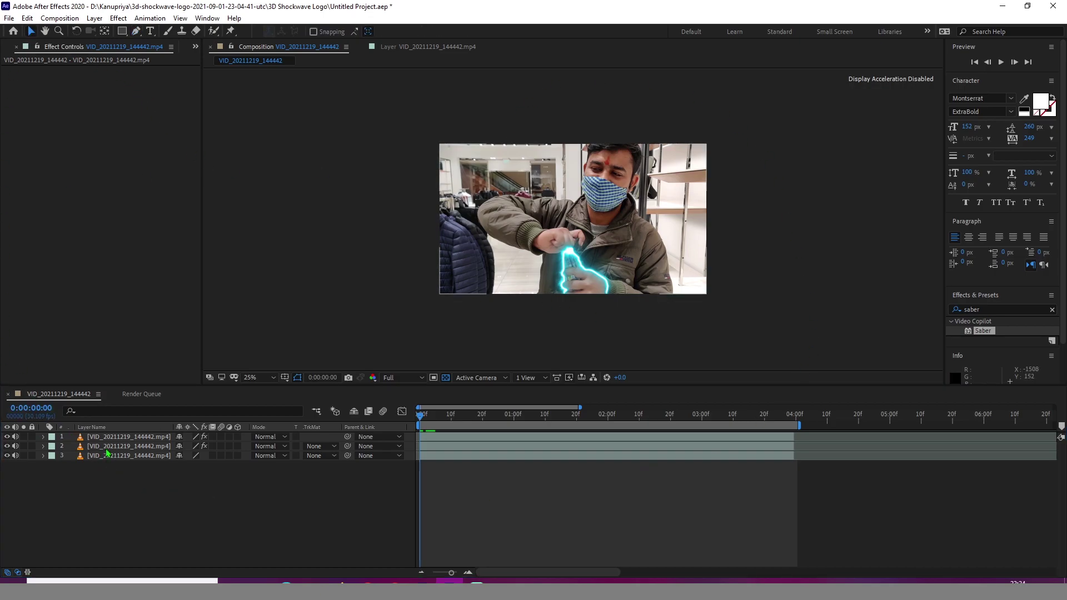
{"action": "left_click", "coordinate": [2, 449]}
{"action": "left_click", "coordinate": [7, 445]}
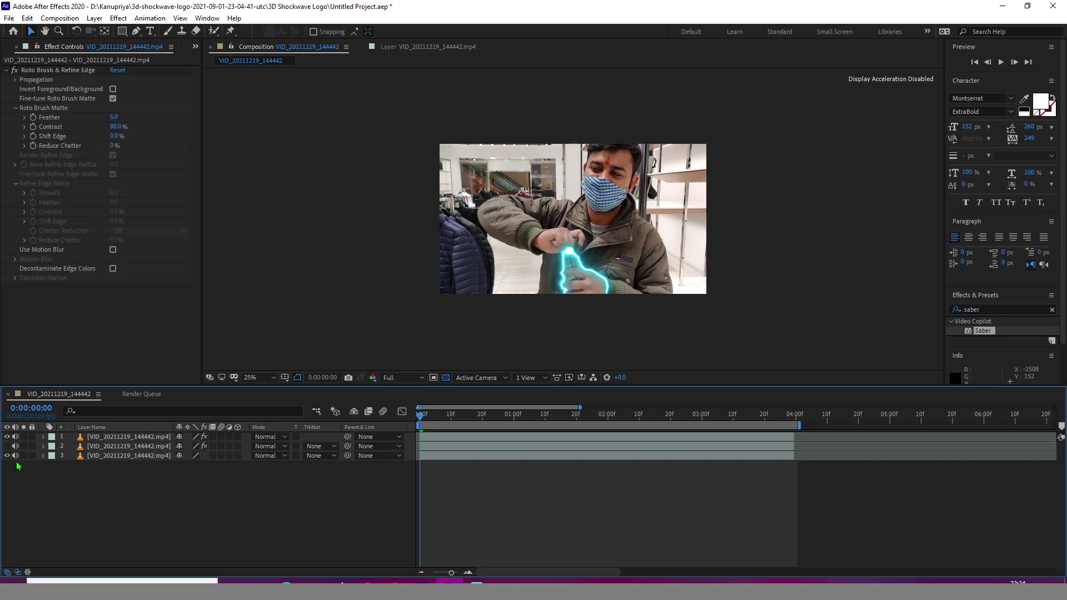
{"action": "left_click", "coordinate": [7, 456]}
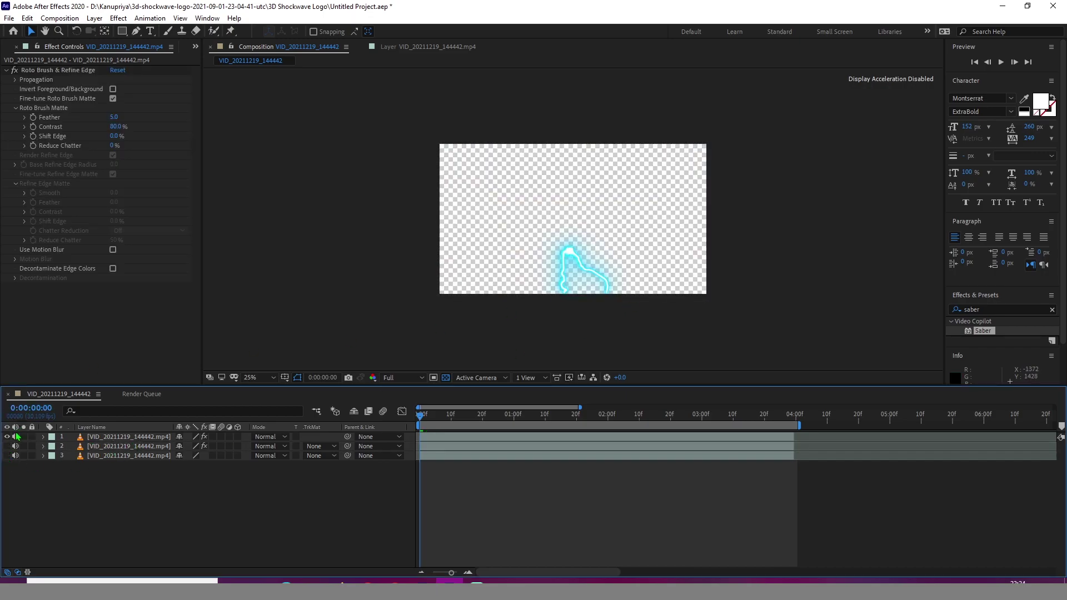
{"action": "left_click", "coordinate": [7, 436]}
{"action": "left_click", "coordinate": [6, 456]}
{"action": "left_click", "coordinate": [127, 456]}
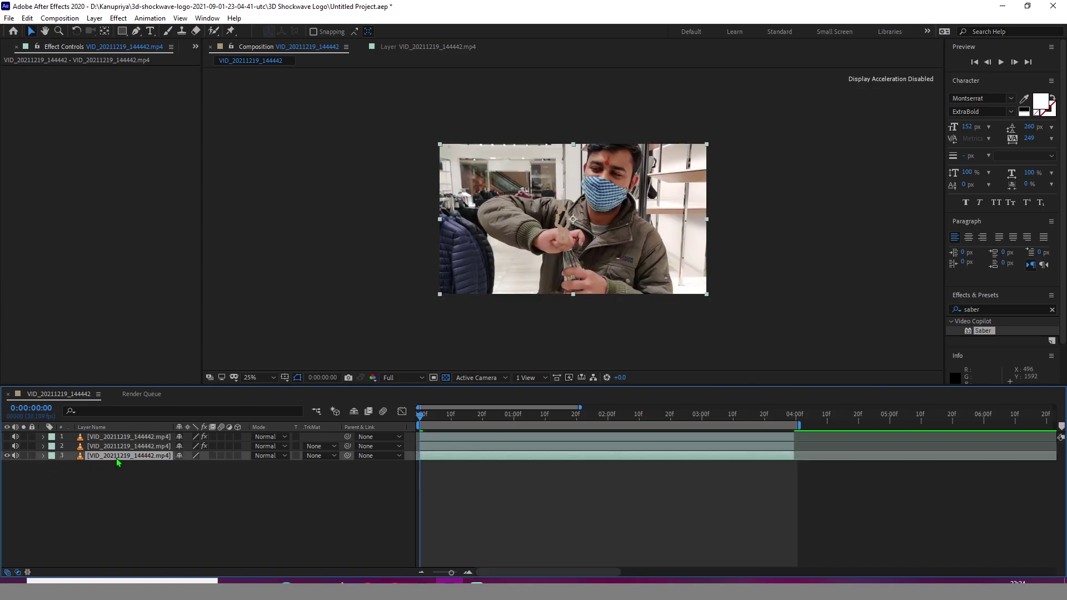
Open layer 3 in the Layer view and paint a Roto Brush selection over the torso and neck
{"action": "double_click", "coordinate": [115, 457]}
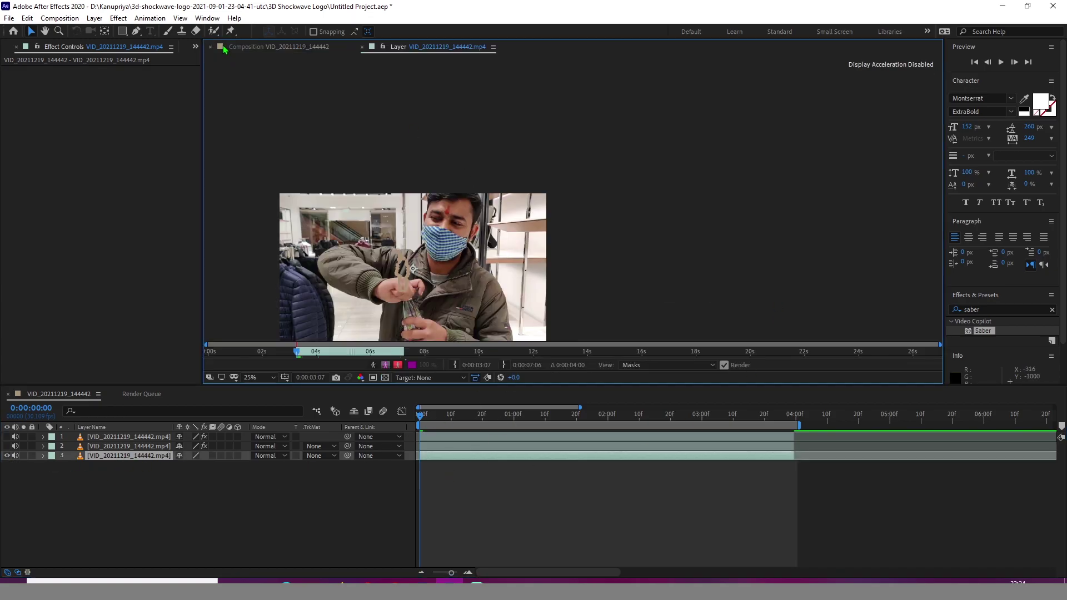
{"action": "left_click", "coordinate": [215, 32]}
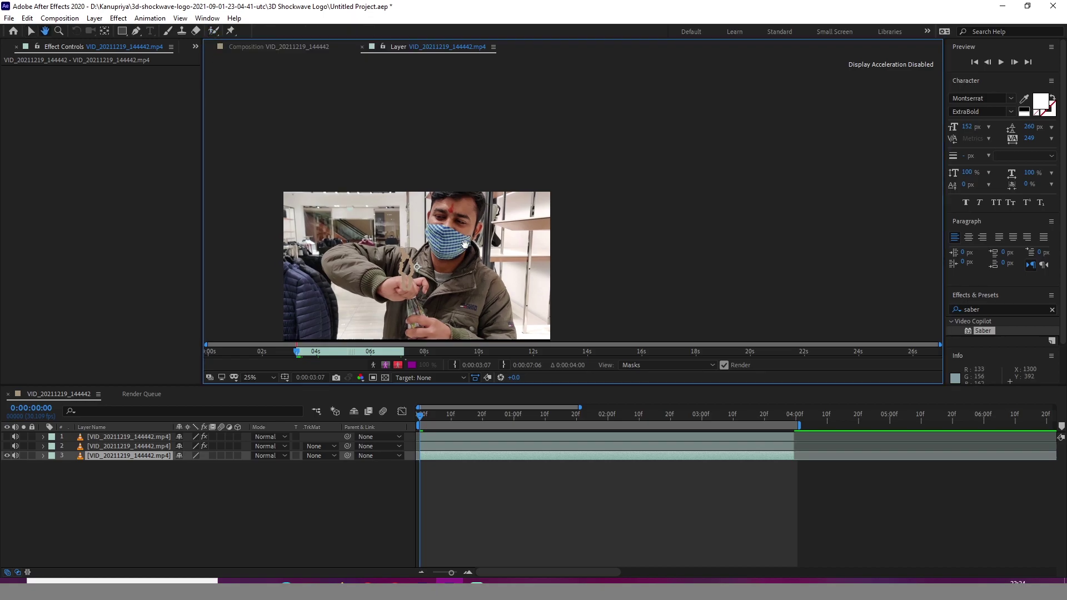
{"action": "left_click_drag", "start_coordinate": [488, 234], "coordinate": [577, 184]}
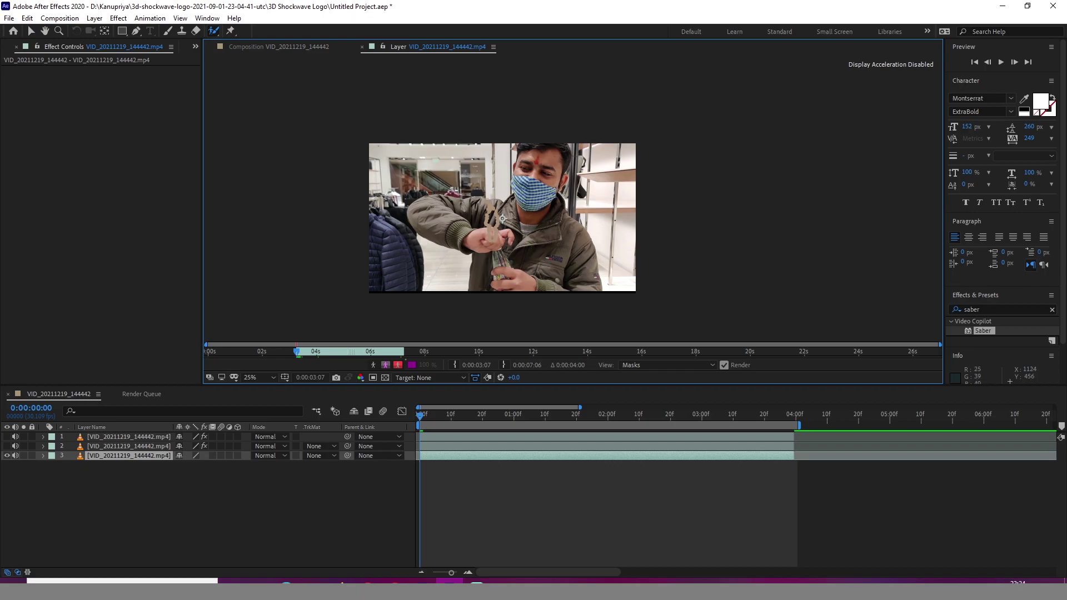
{"action": "left_click_drag", "start_coordinate": [501, 218], "coordinate": [537, 214]}
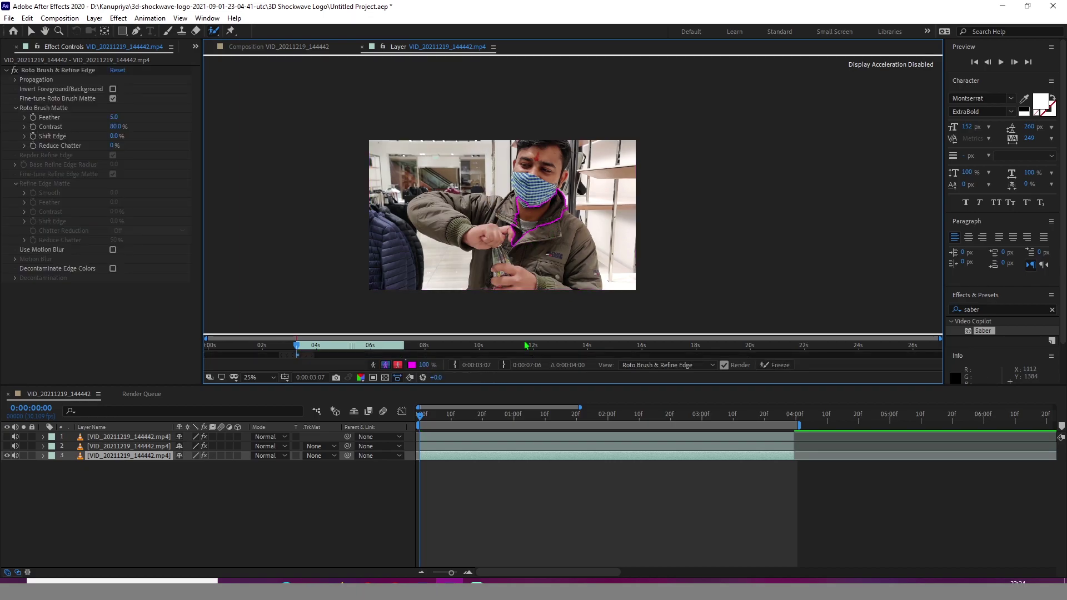
Advance layer 3's footage a few frames forward in the timeline
{"action": "left_click", "coordinate": [439, 461]}
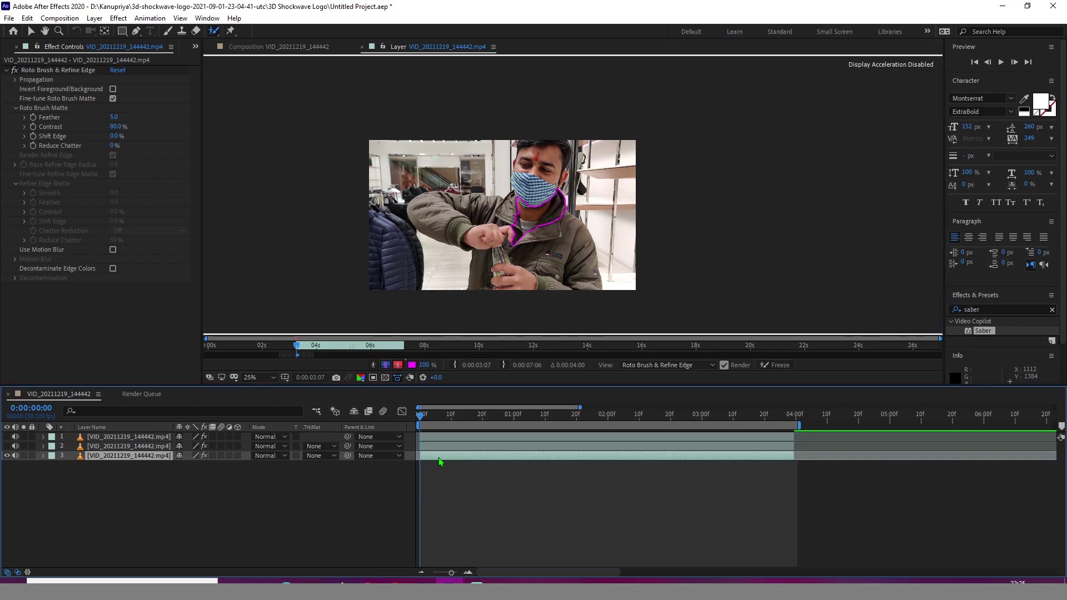
{"action": "key", "text": "Page_Down"}
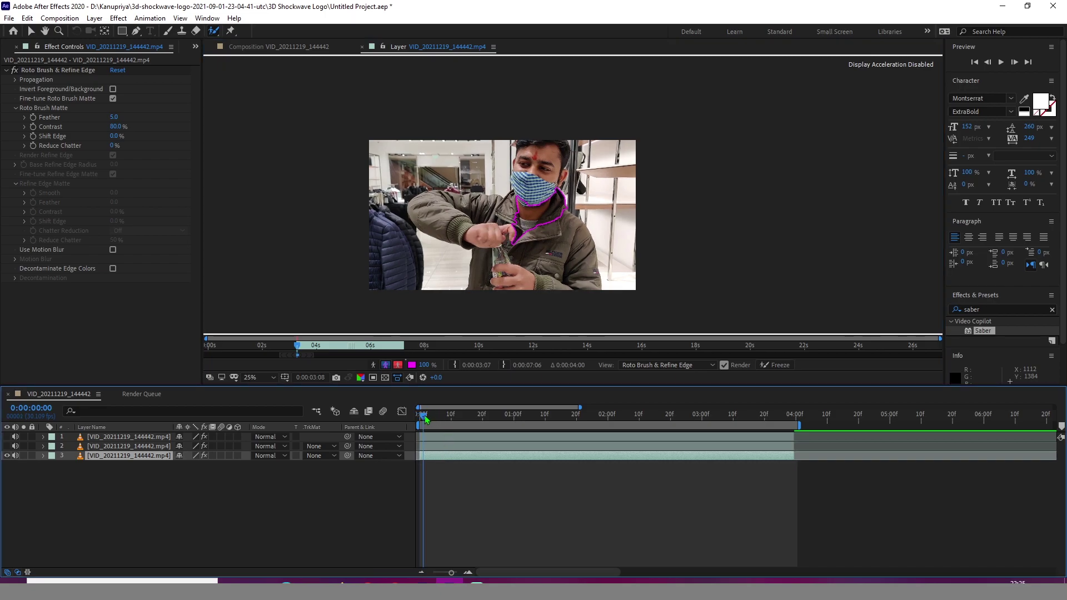
{"action": "key", "text": "Page_Down"}
{"action": "key", "text": "Page_Down"}
{"action": "key", "text": "Page_Down"}
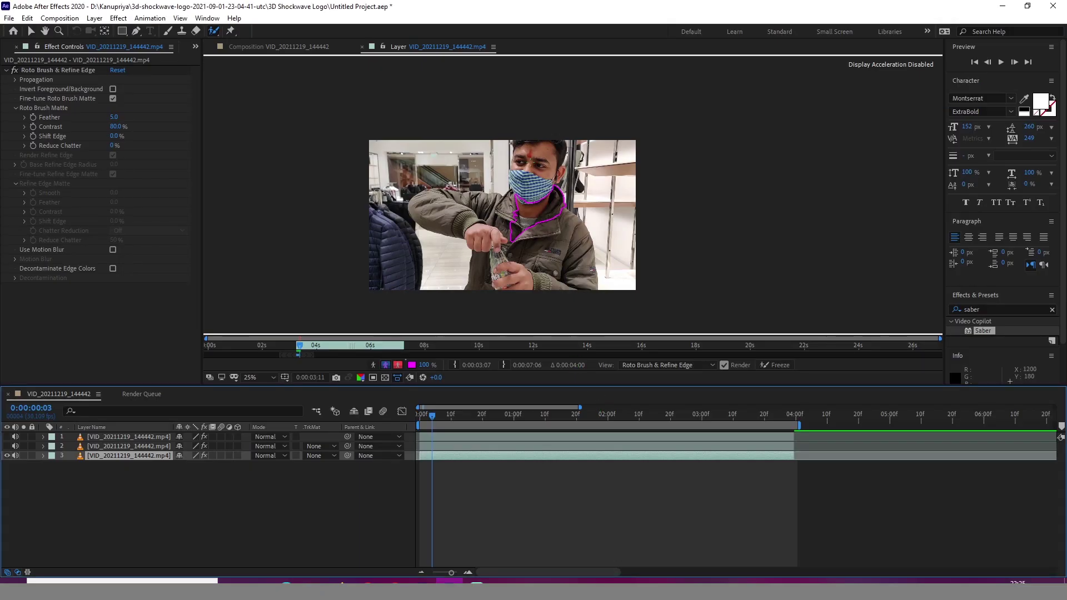
{"action": "left_click", "coordinate": [131, 480]}
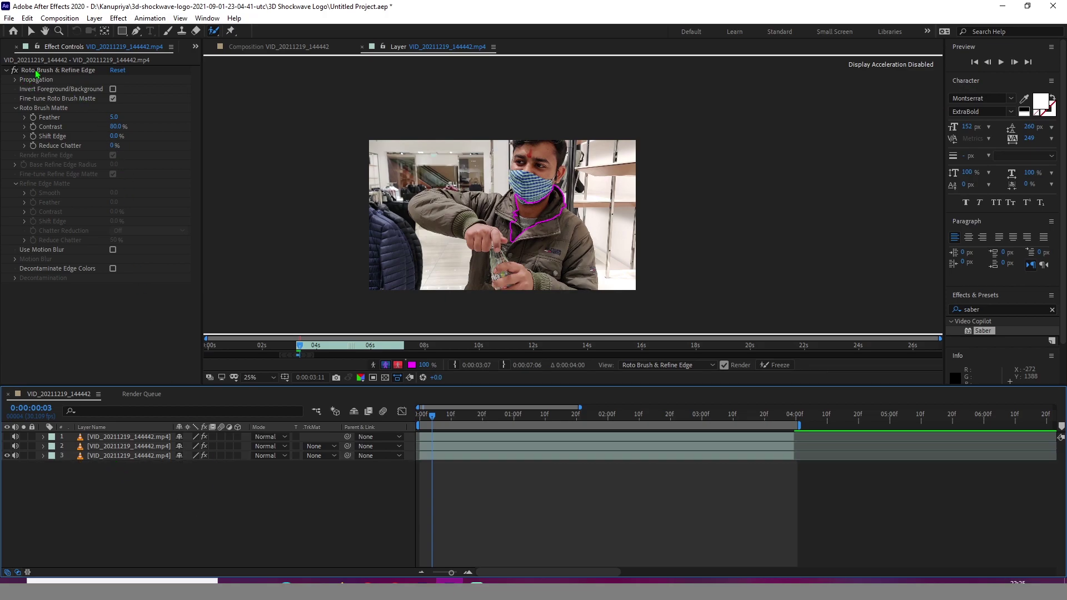
Delete the Roto Brush & Refine Edge effect from layer 3
{"action": "left_click", "coordinate": [47, 523]}
{"action": "left_click", "coordinate": [119, 456]}
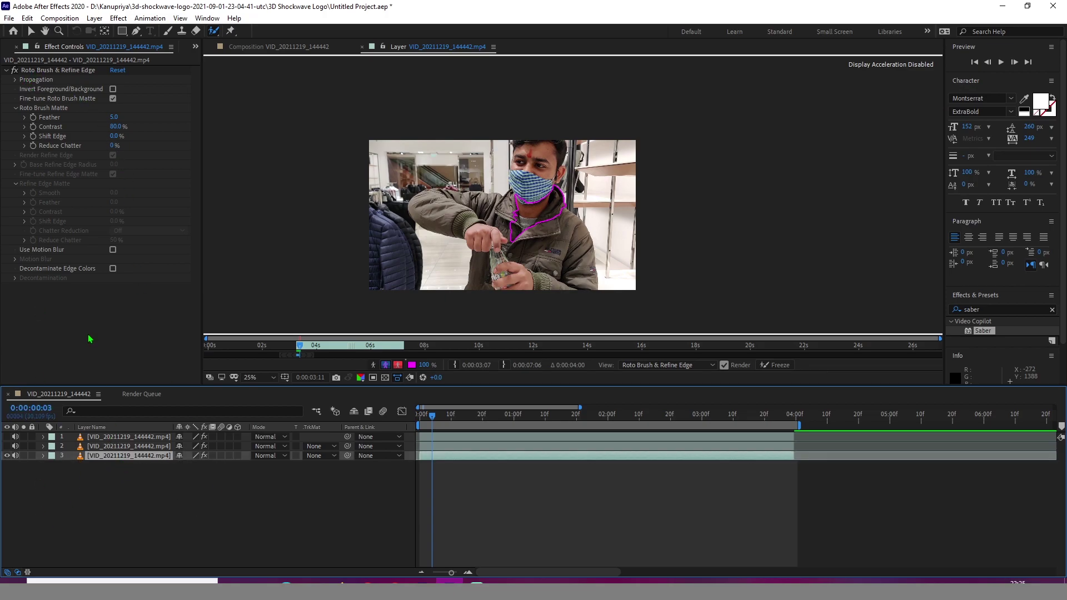
{"action": "left_click", "coordinate": [45, 71]}
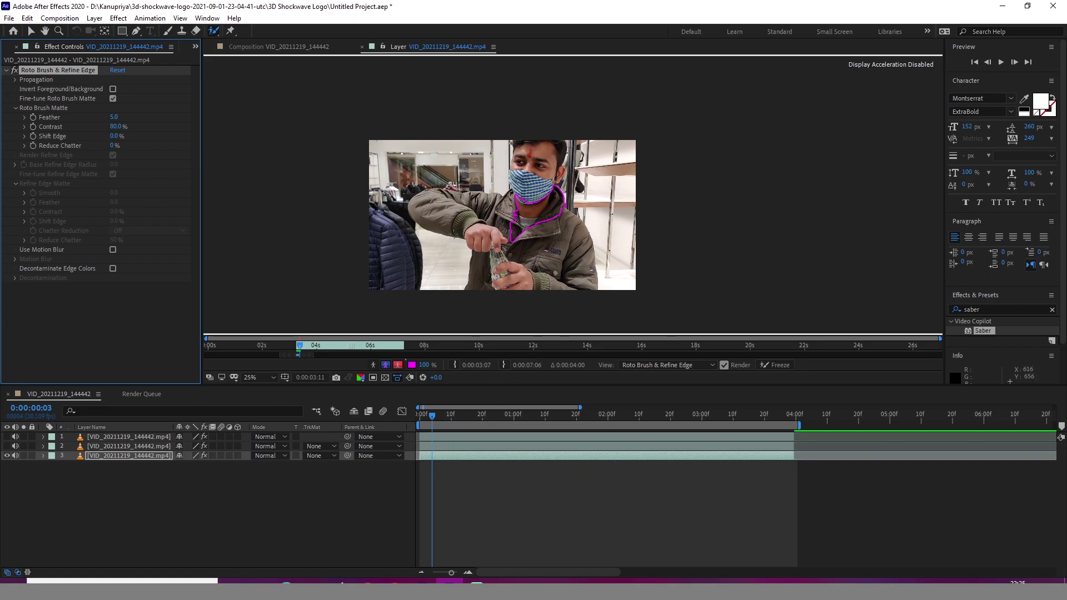
{"action": "key", "text": "Delete"}
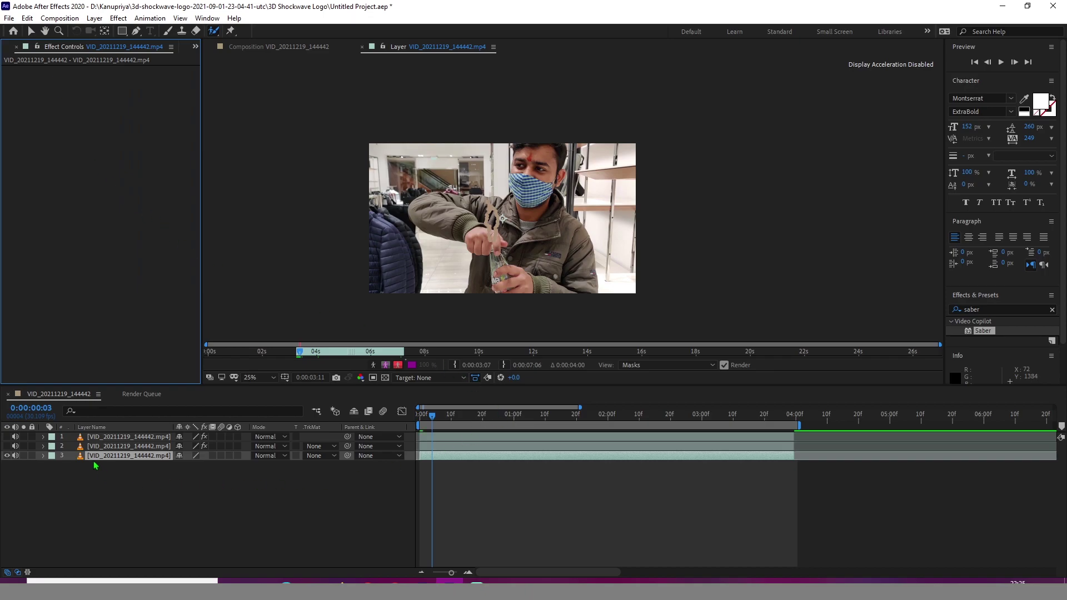
Return to the Composition view, make layers 1 and 2 visible, and select layer 1's Saber effect
{"action": "left_click", "coordinate": [111, 437]}
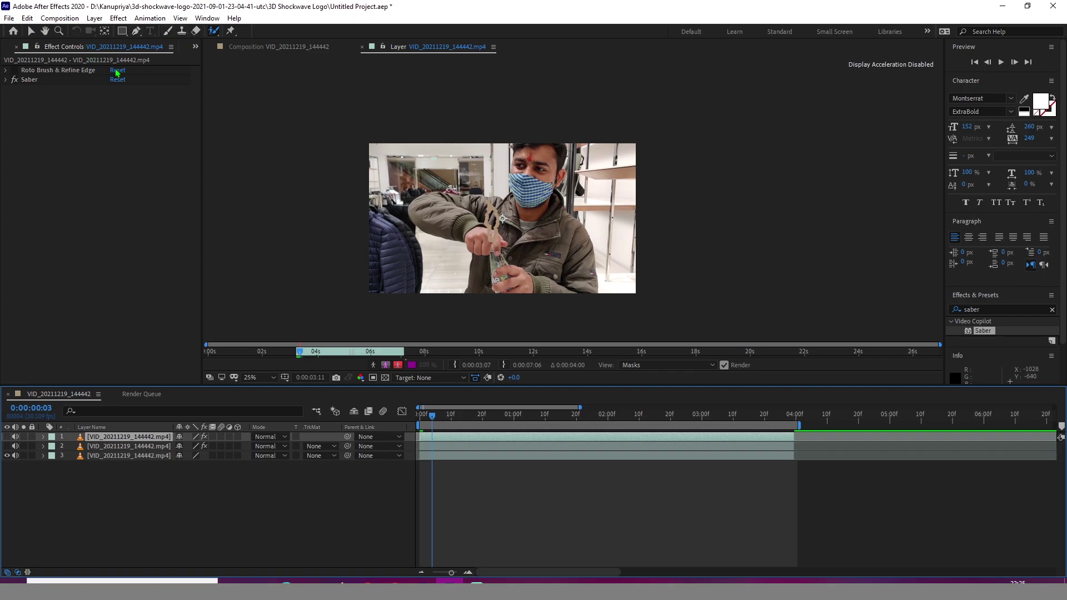
{"action": "left_click", "coordinate": [289, 47]}
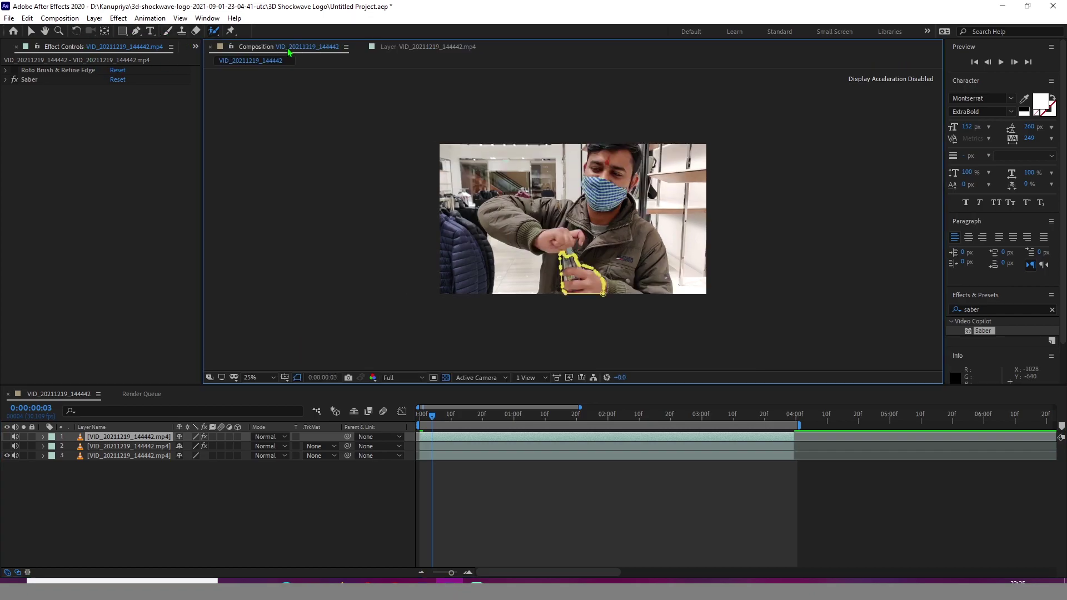
{"action": "left_click", "coordinate": [7, 437]}
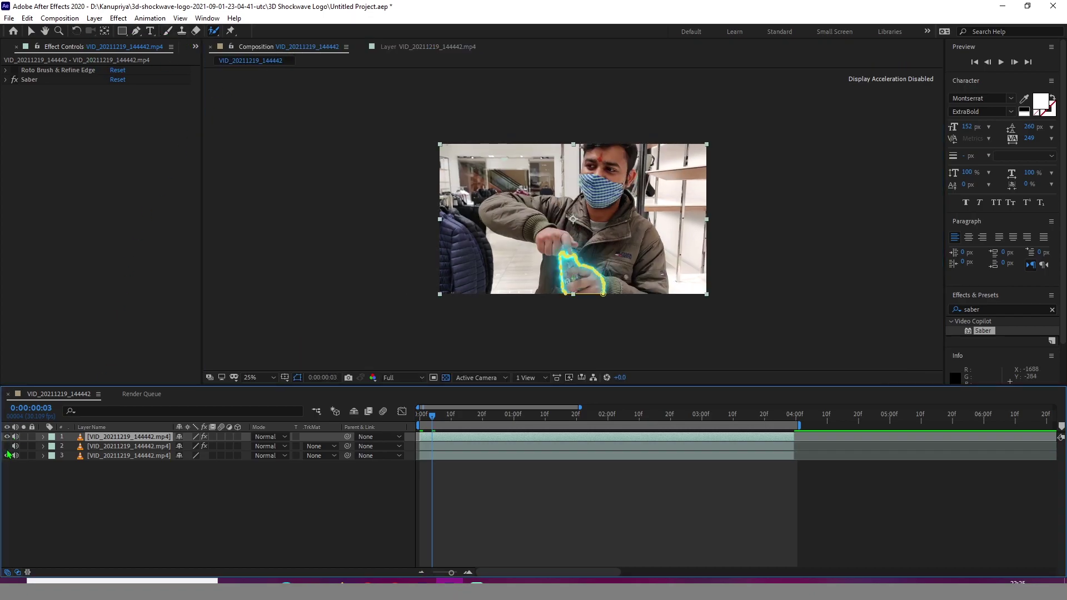
{"action": "left_click", "coordinate": [7, 446]}
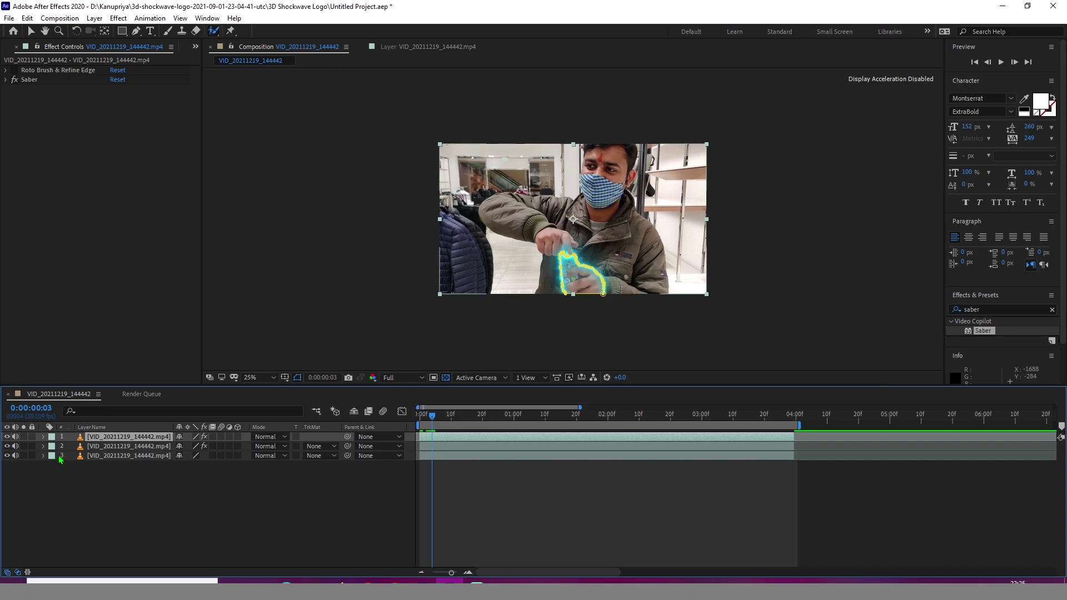
{"action": "left_click", "coordinate": [30, 80]}
{"action": "left_click", "coordinate": [237, 558]}
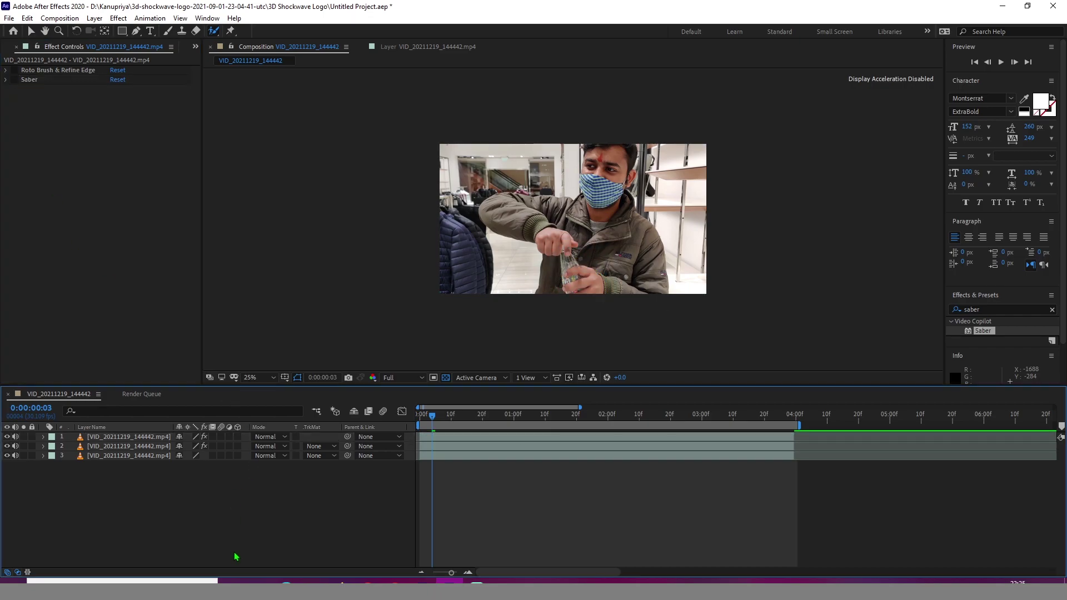
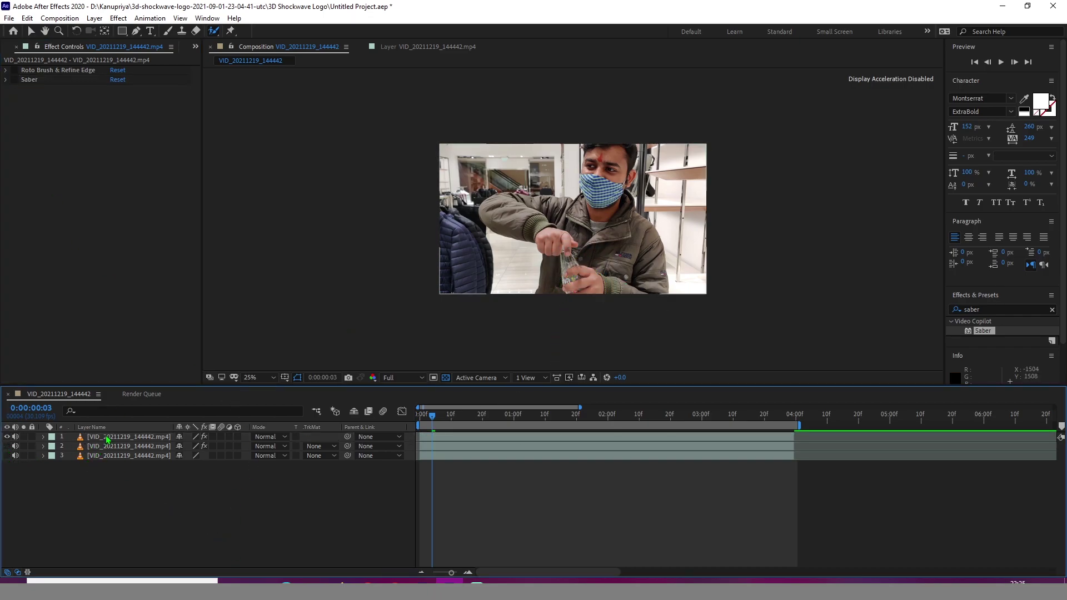
Hide layer 3 and view the clean Roto Brush & Refine Edge cutout
{"action": "left_click", "coordinate": [111, 437]}
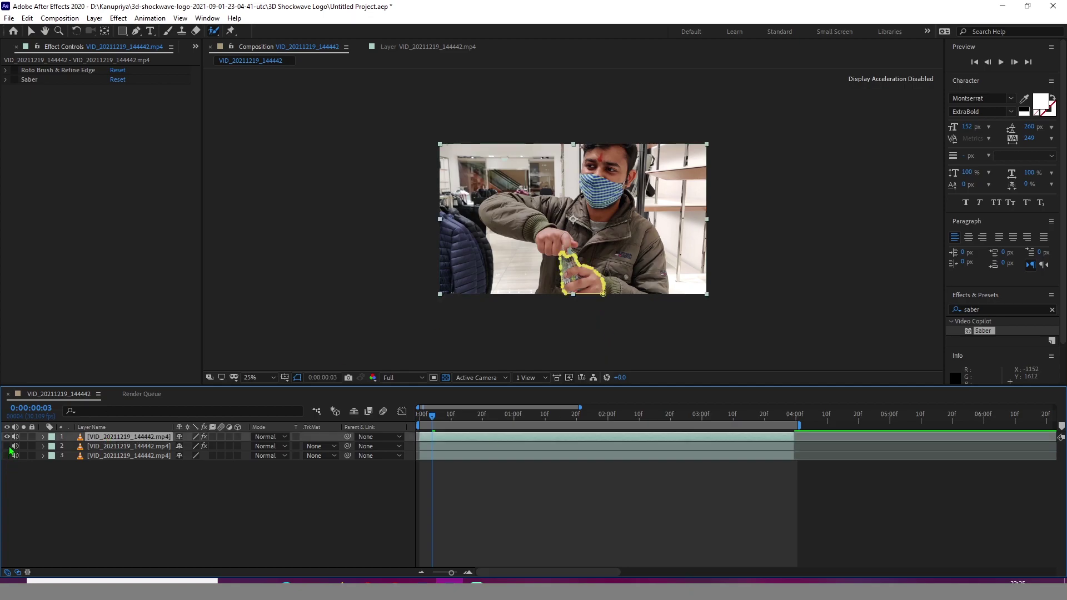
{"action": "left_click", "coordinate": [40, 69]}
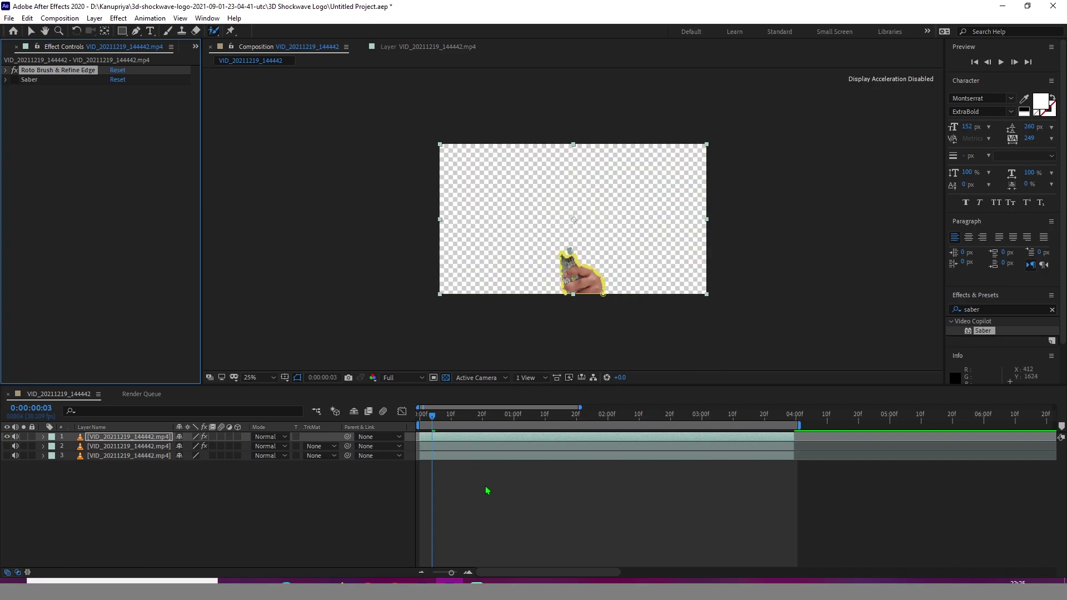
{"action": "left_click", "coordinate": [239, 530]}
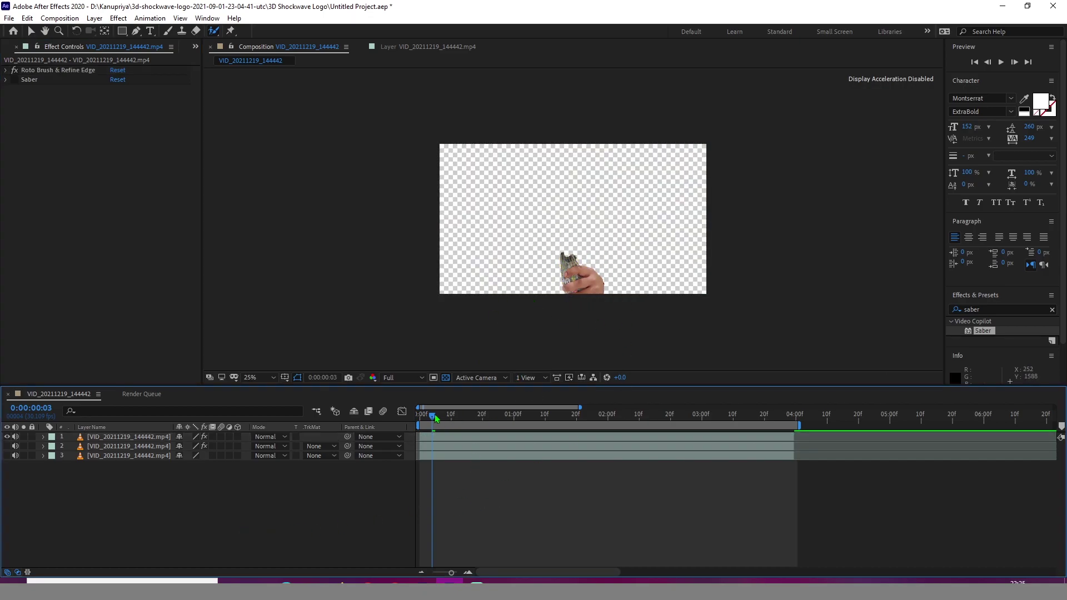
Check the cutout at frames 12, 22 and 1:12, then select the top roto layer
{"action": "left_click_drag", "start_coordinate": [434, 415], "coordinate": [463, 416]}
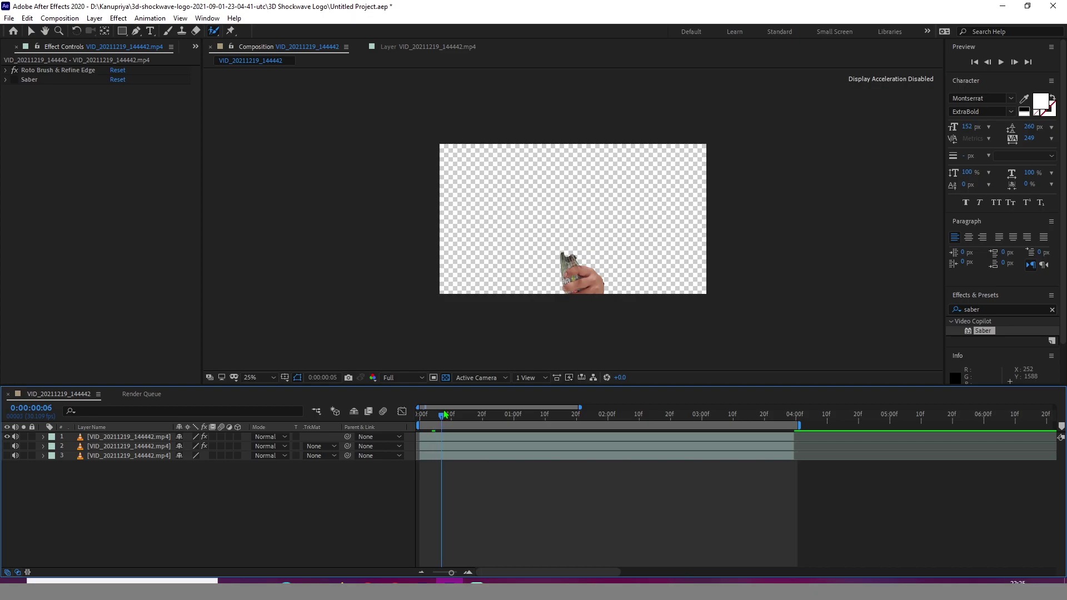
{"action": "left_click", "coordinate": [492, 417]}
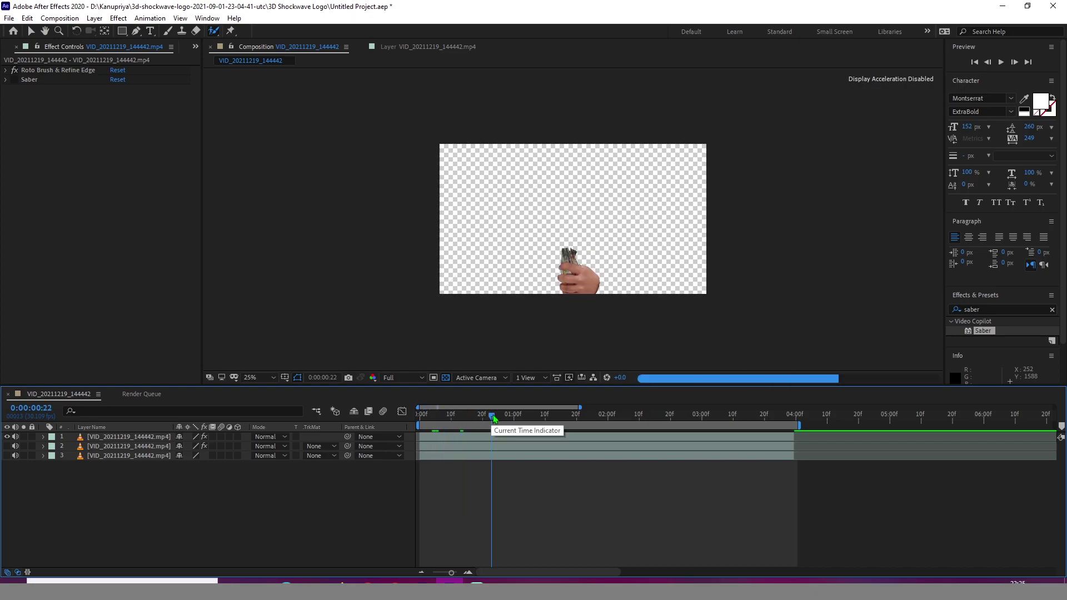
{"action": "left_click", "coordinate": [555, 419]}
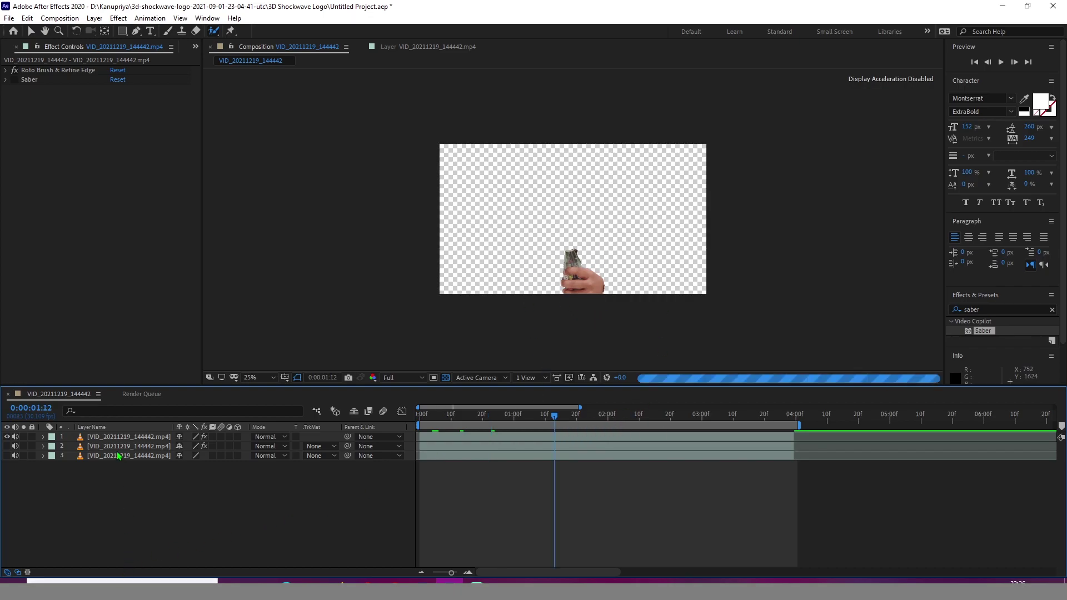
{"action": "left_click", "coordinate": [114, 435]}
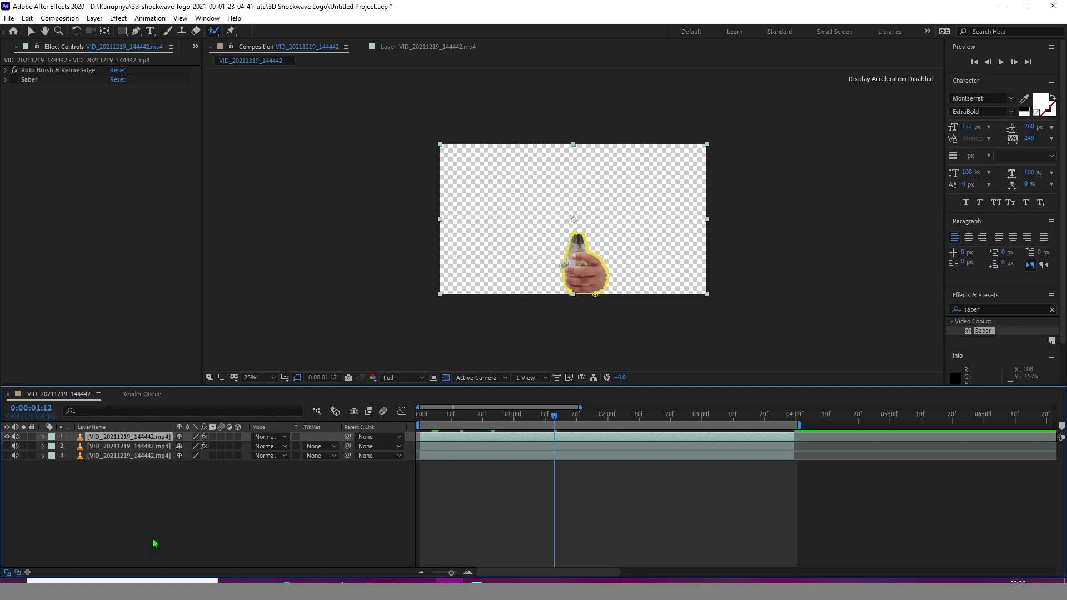
{"action": "left_click", "coordinate": [95, 18]}
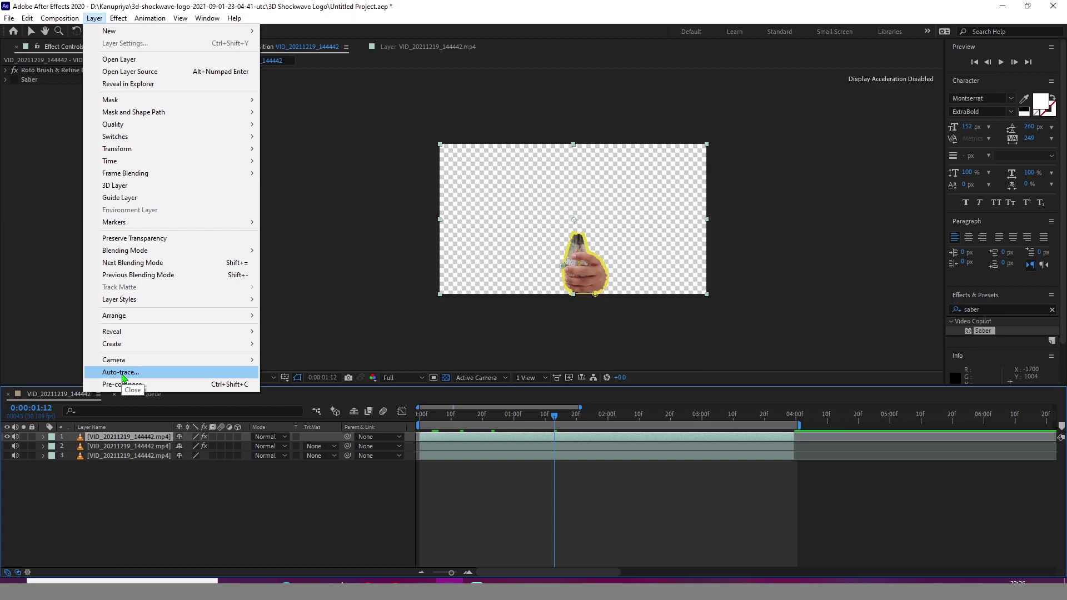
Auto-trace the top roto layer over the Work Area using its Alpha channel
{"action": "left_click", "coordinate": [123, 372]}
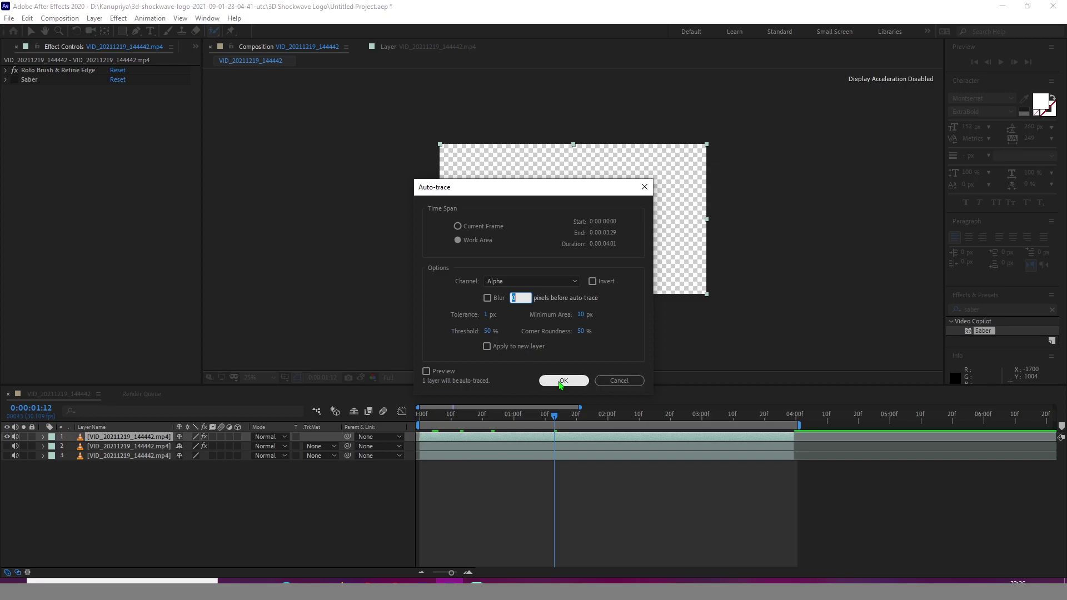
{"action": "left_click", "coordinate": [563, 381]}
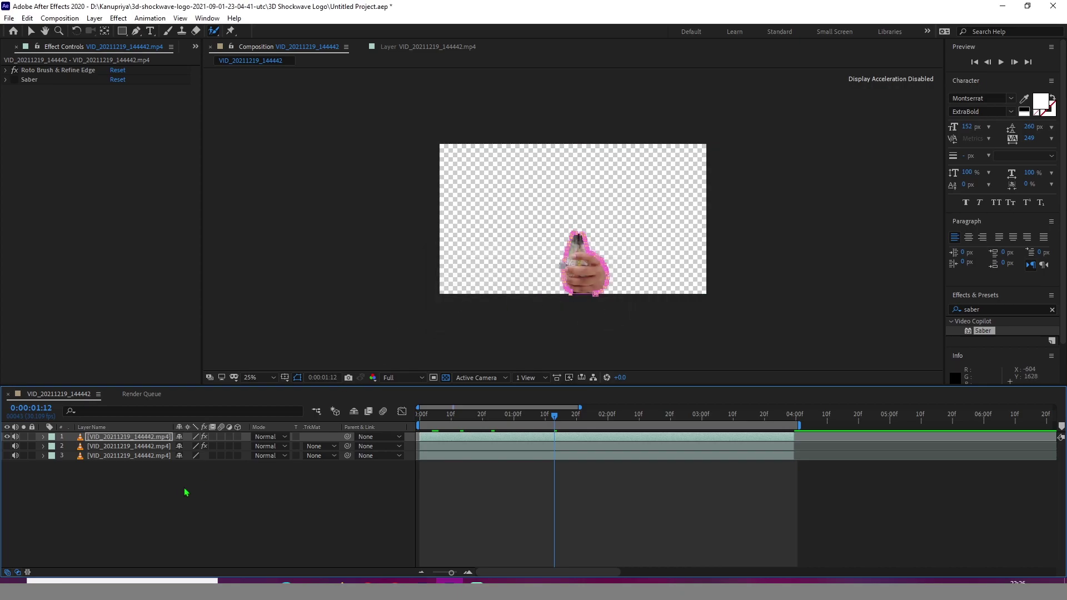
Reveal the top layer's traced masks and preview them up to 2 seconds 8 frames
{"action": "left_click", "coordinate": [108, 438]}
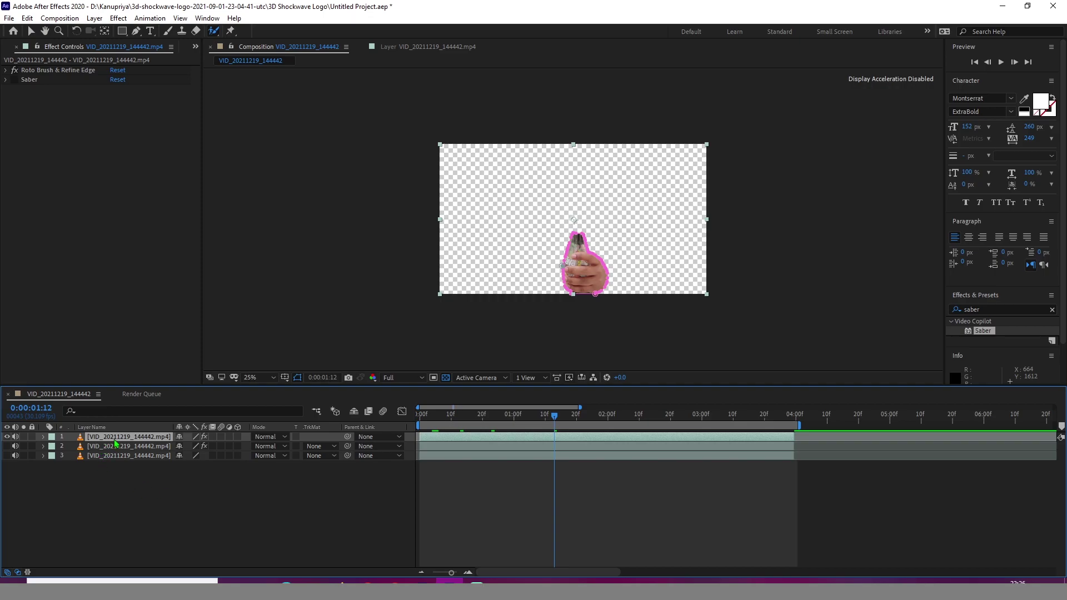
{"action": "key", "text": "m"}
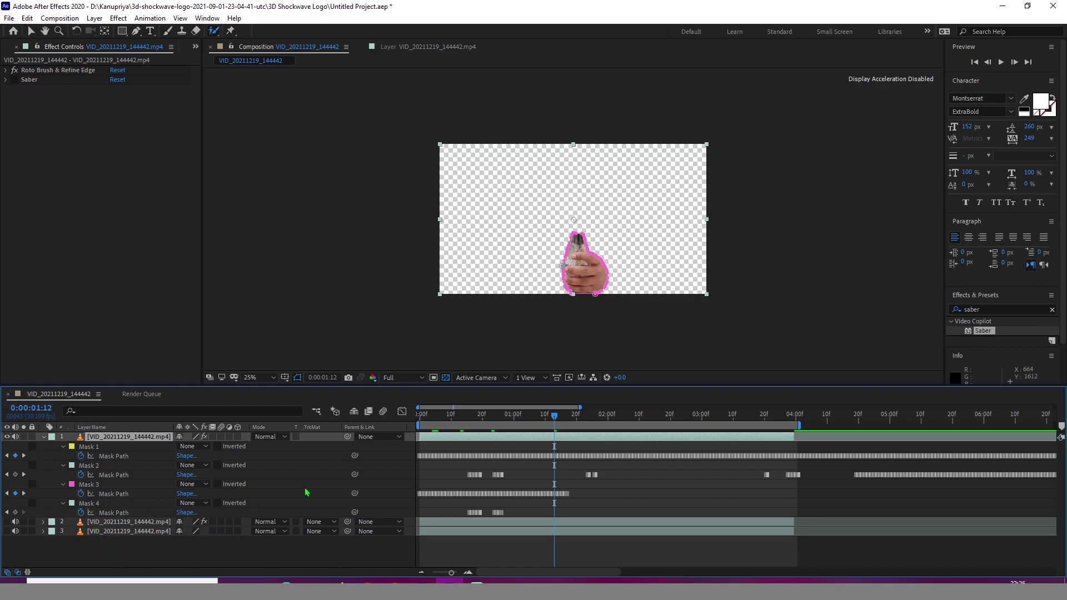
{"action": "key", "text": "space"}
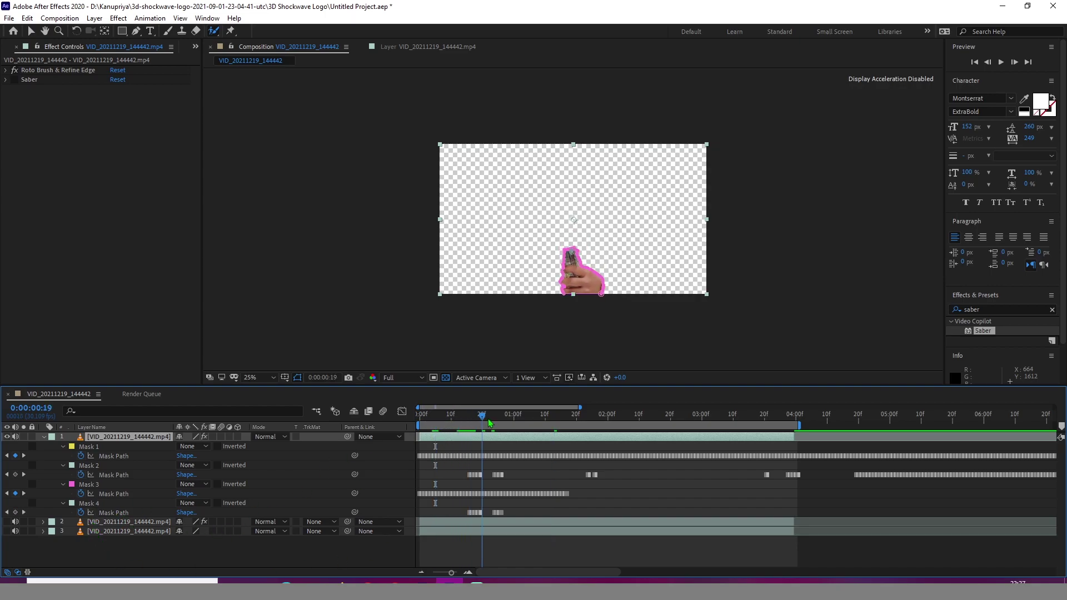
{"action": "left_click_drag", "start_coordinate": [575, 421], "coordinate": [636, 419]}
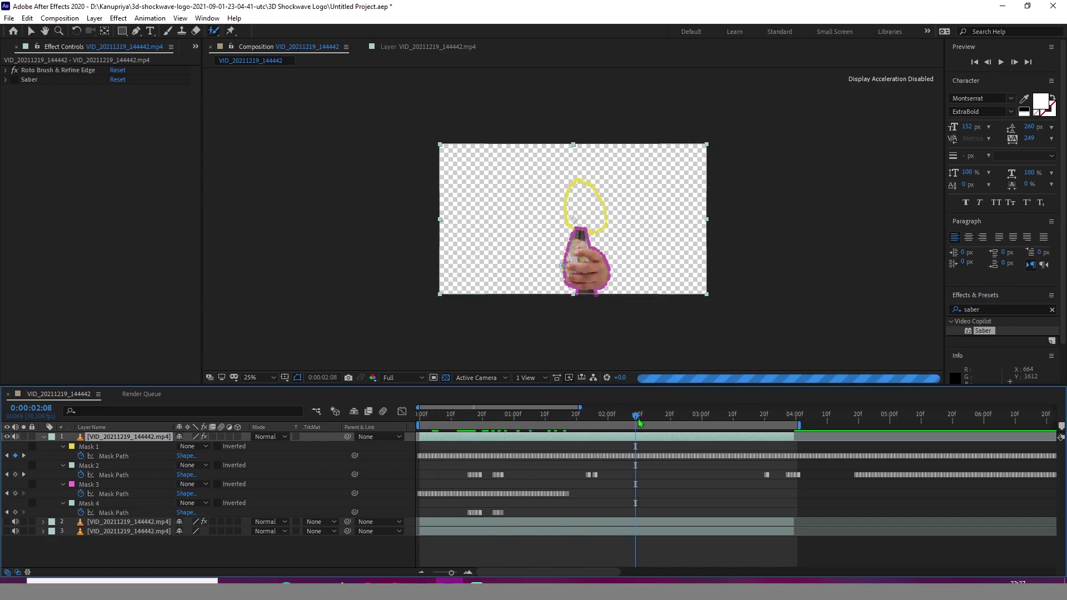
Delete the stray Mask 3 outline and return the playhead to the clip start
{"action": "left_click", "coordinate": [86, 485]}
{"action": "key", "text": "Delete"}
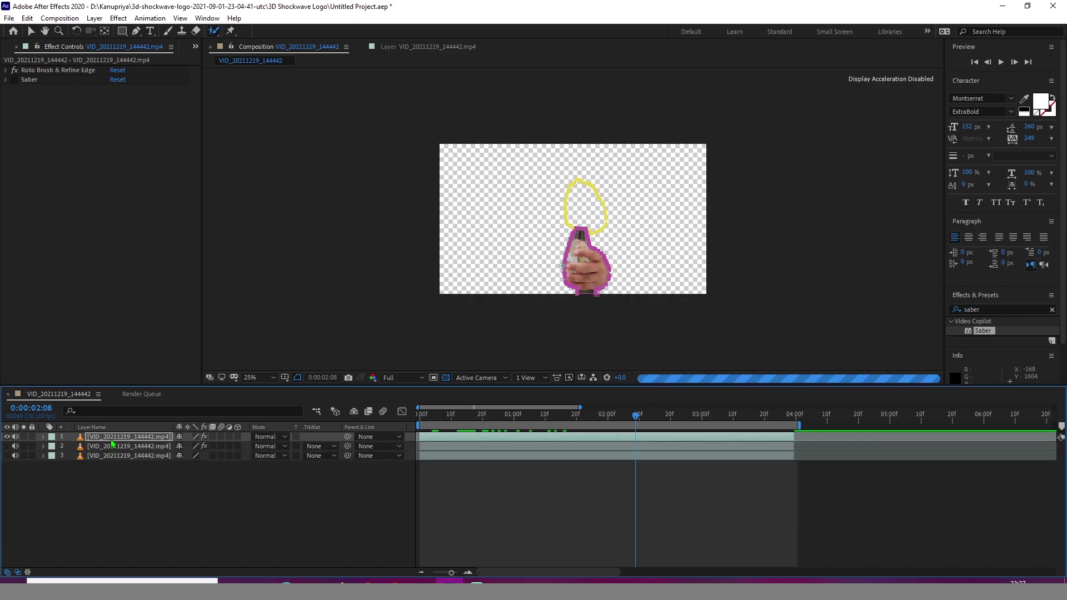
{"action": "key", "text": "ctrl+z"}
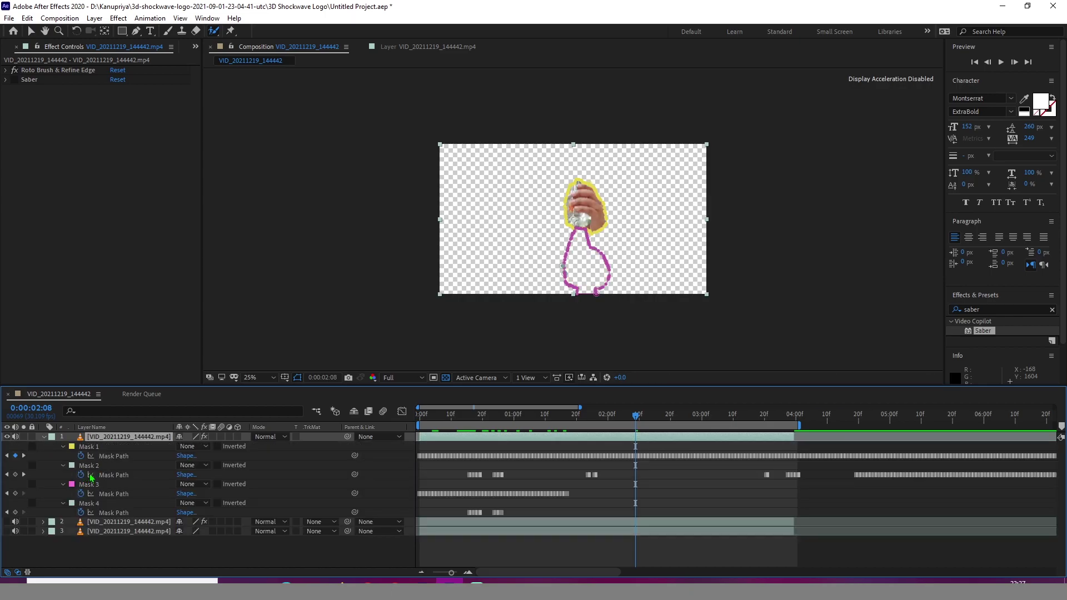
{"action": "left_click", "coordinate": [95, 486]}
{"action": "key", "text": "Delete"}
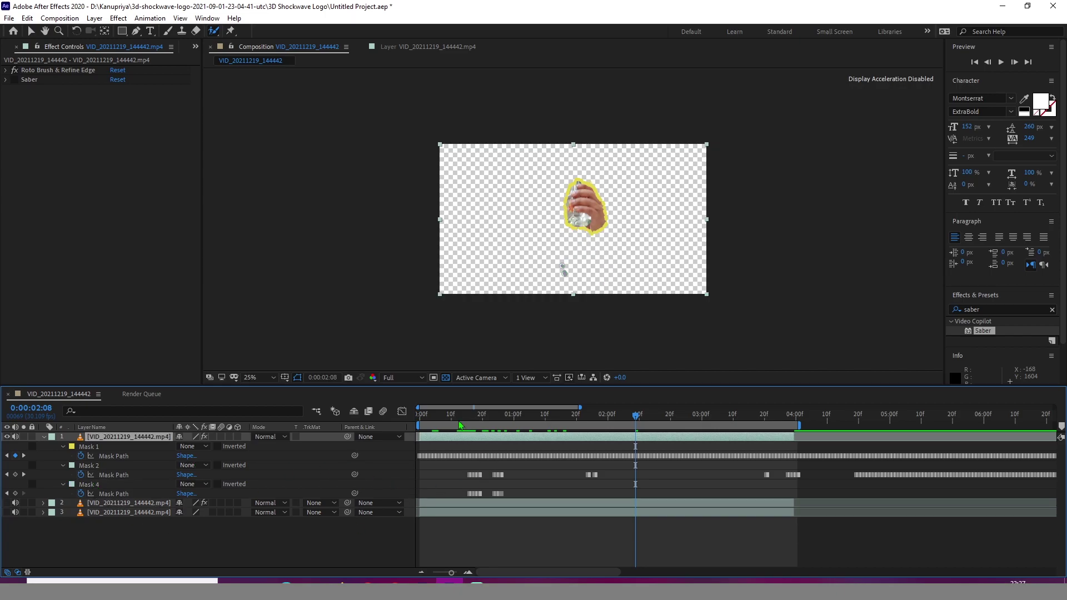
{"action": "left_click_drag", "start_coordinate": [453, 414], "coordinate": [411, 417]}
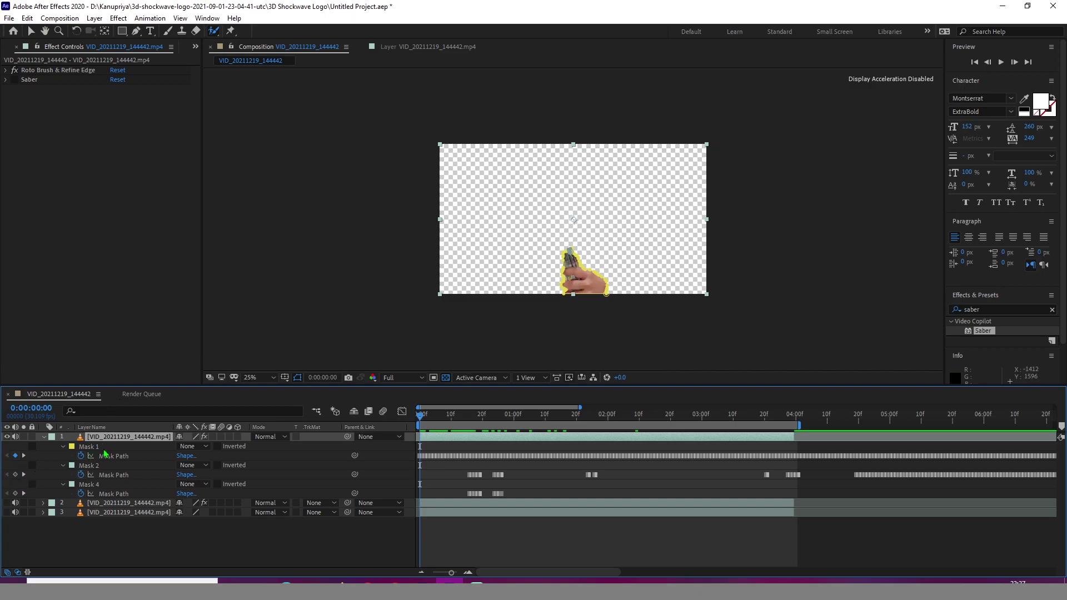
Replace the masked hand layer's old Saber effect with a fresh Saber from Effects & Presets
{"action": "left_click", "coordinate": [27, 81]}
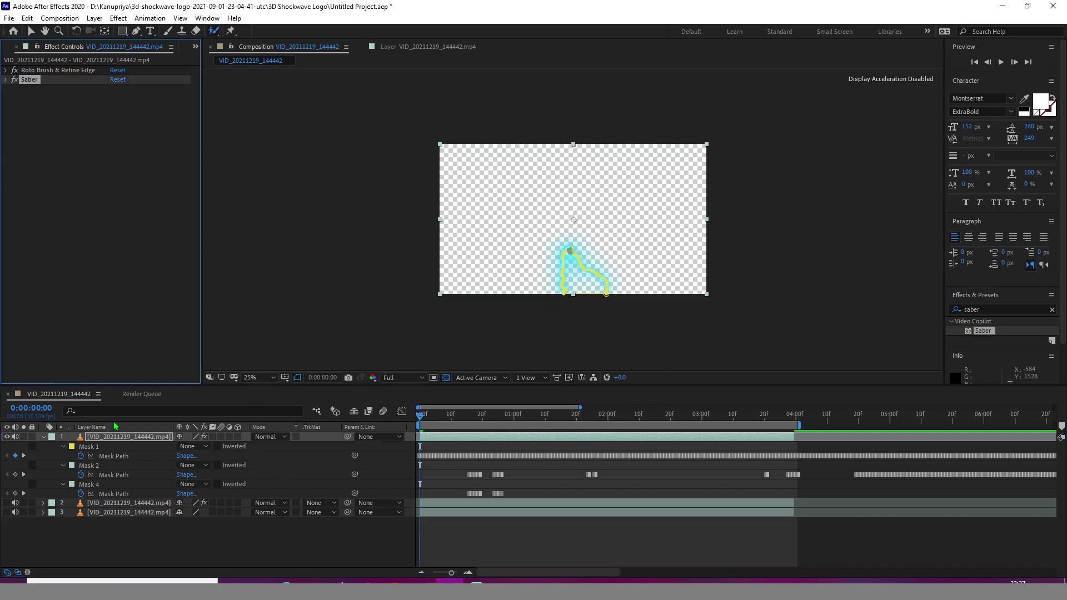
{"action": "left_click", "coordinate": [91, 532]}
{"action": "key", "text": "super"}
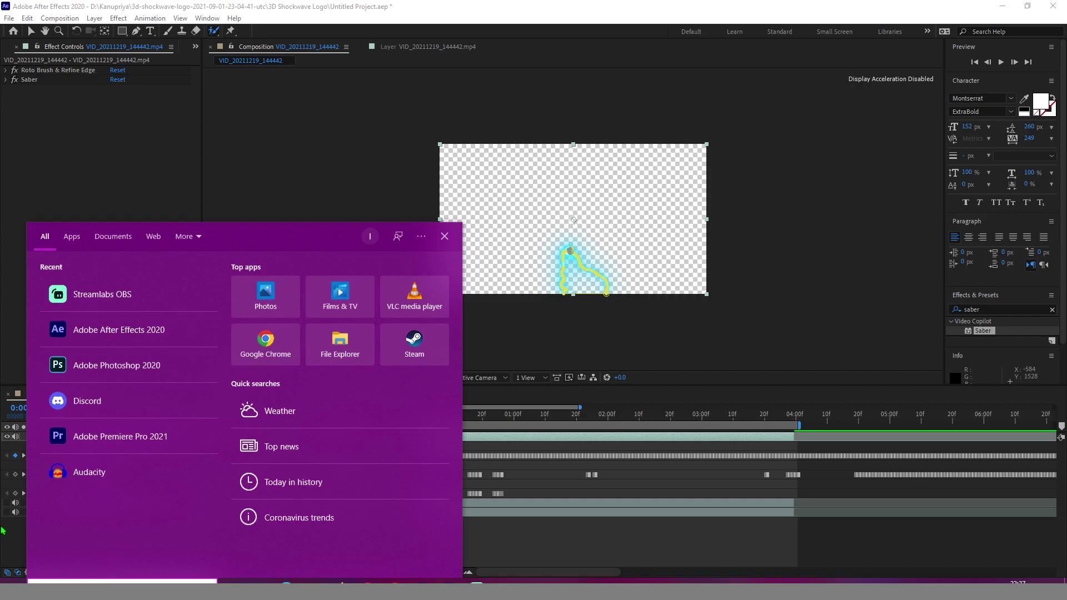
{"action": "key", "text": "super"}
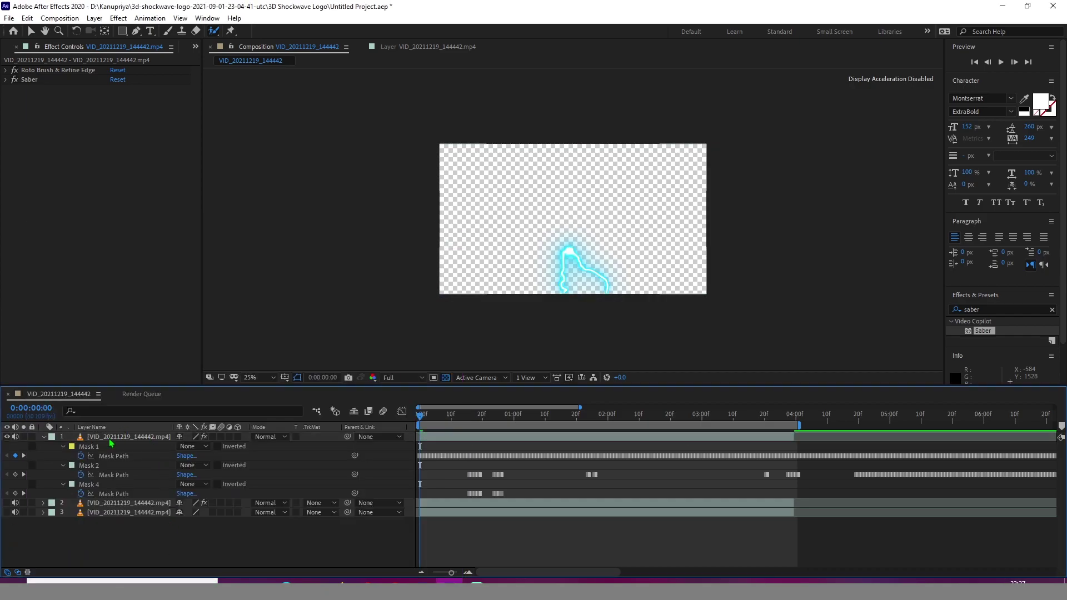
{"action": "left_click", "coordinate": [109, 437]}
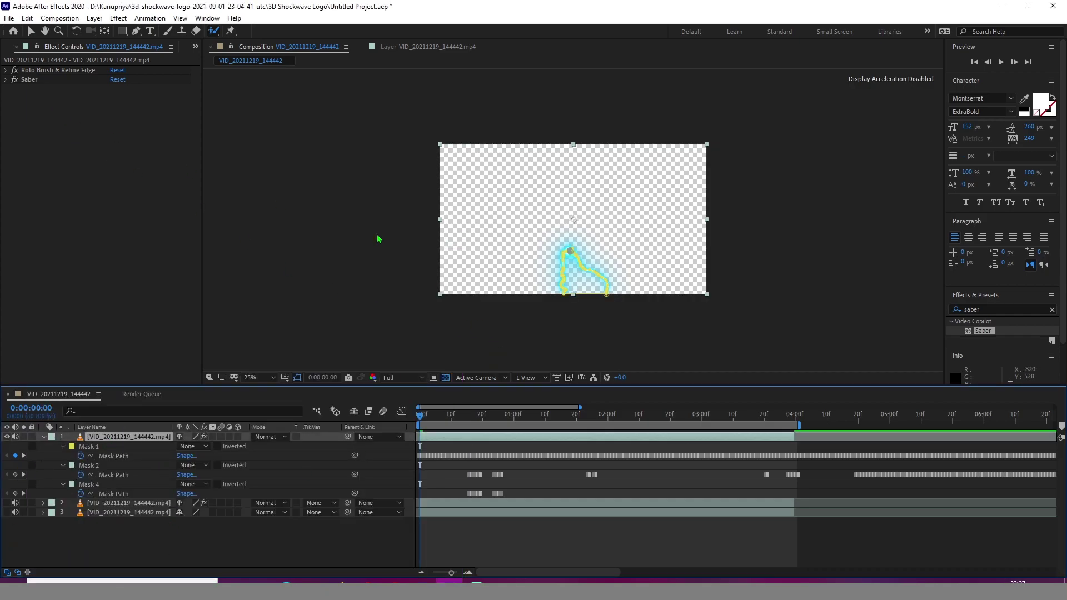
{"action": "left_click", "coordinate": [29, 79]}
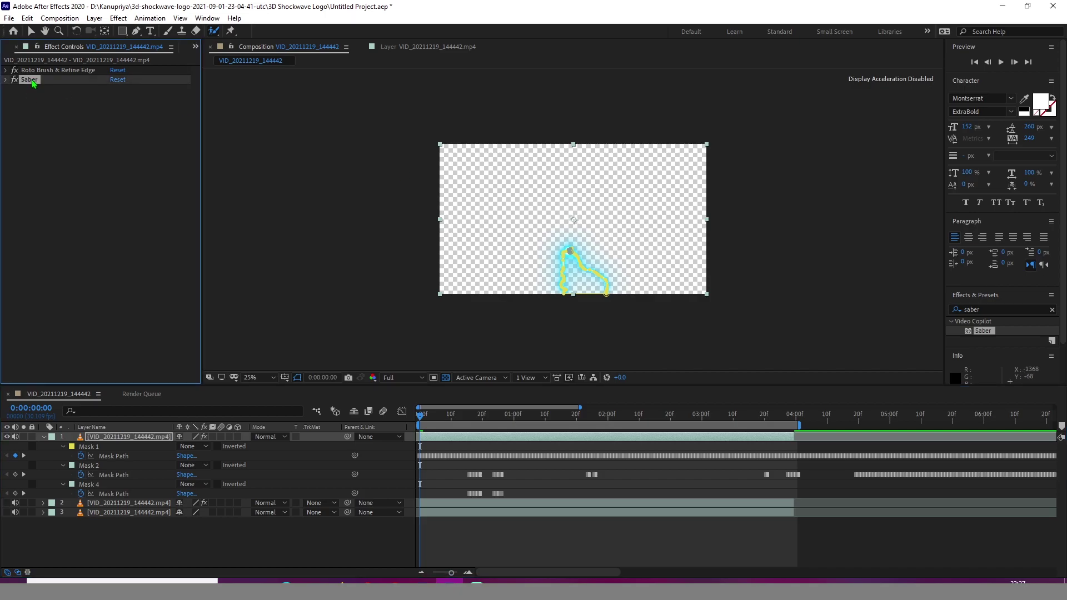
{"action": "key", "text": "Delete"}
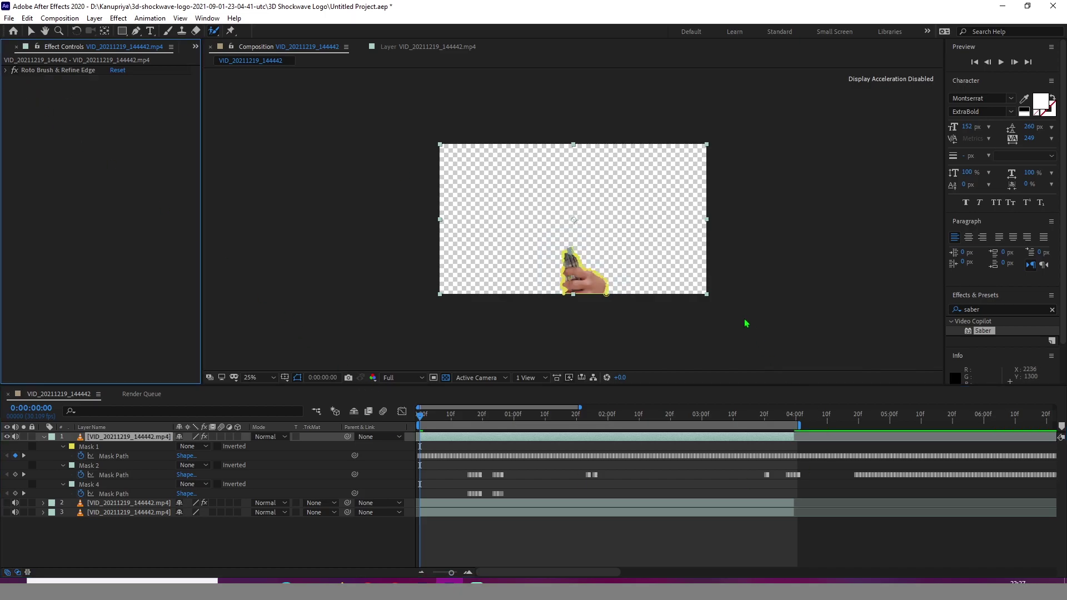
{"action": "left_click_drag", "start_coordinate": [994, 331], "coordinate": [111, 441]}
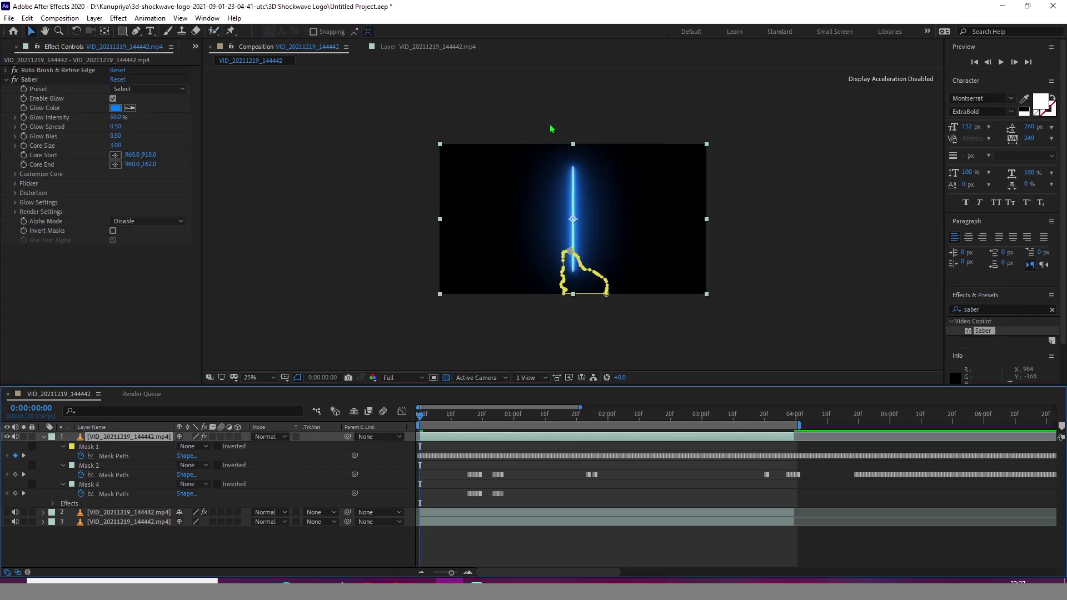
Set Saber's preset to Heat, composite setting to Transparent and core type to Layer Masks
{"action": "left_click", "coordinate": [140, 88]}
{"action": "left_click", "coordinate": [177, 268]}
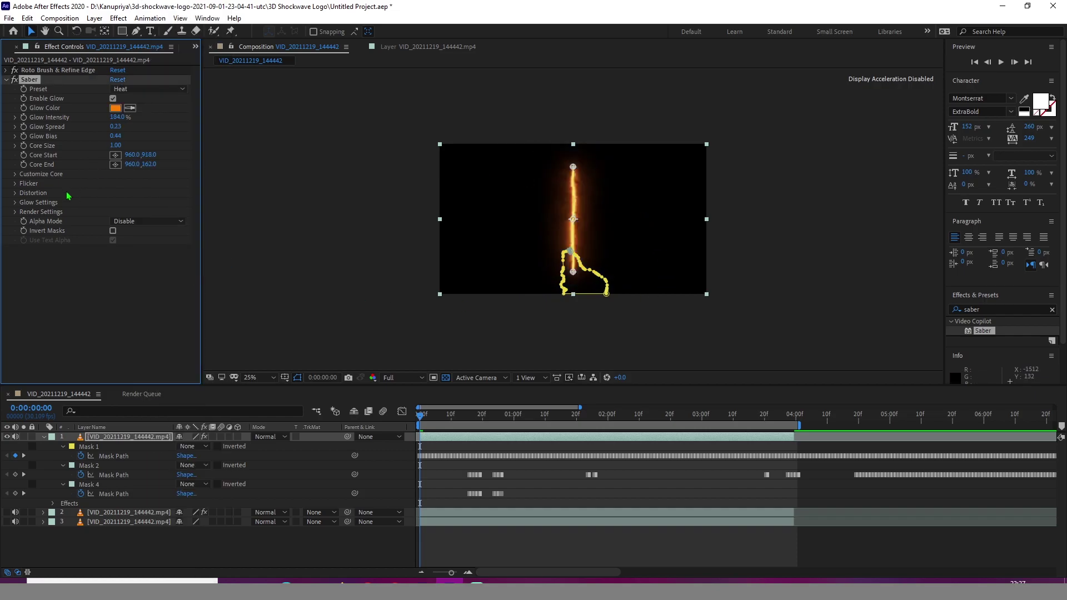
{"action": "left_click", "coordinate": [15, 213]}
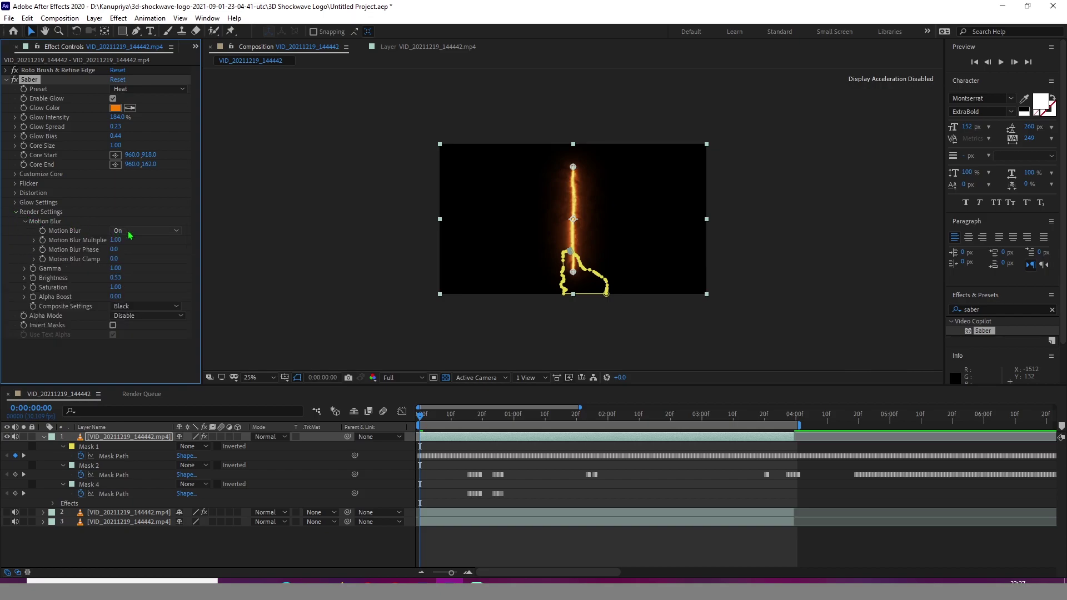
{"action": "left_click", "coordinate": [143, 310]}
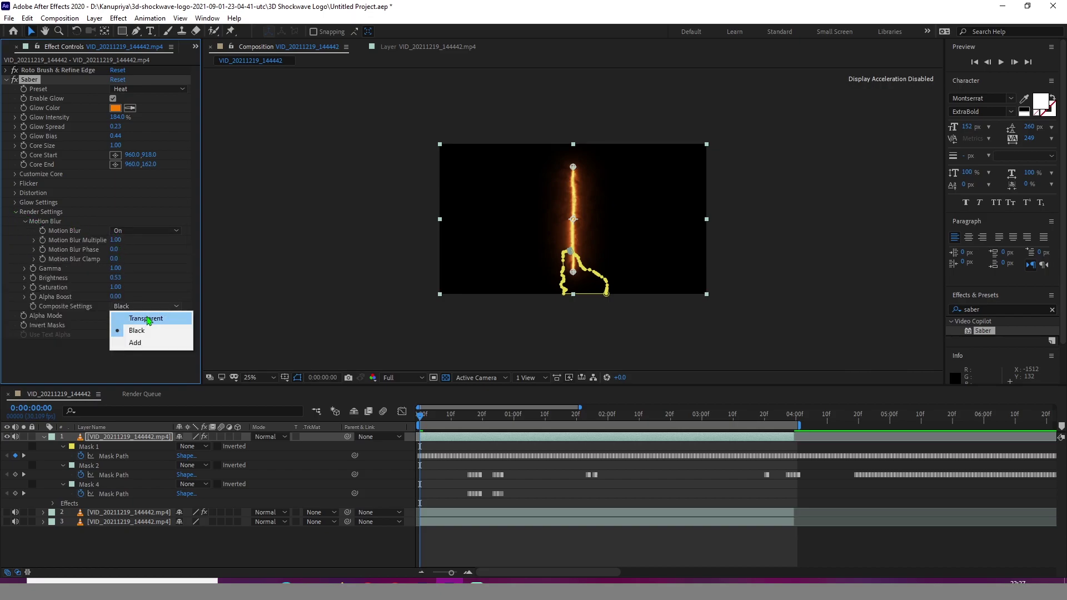
{"action": "left_click", "coordinate": [146, 315]}
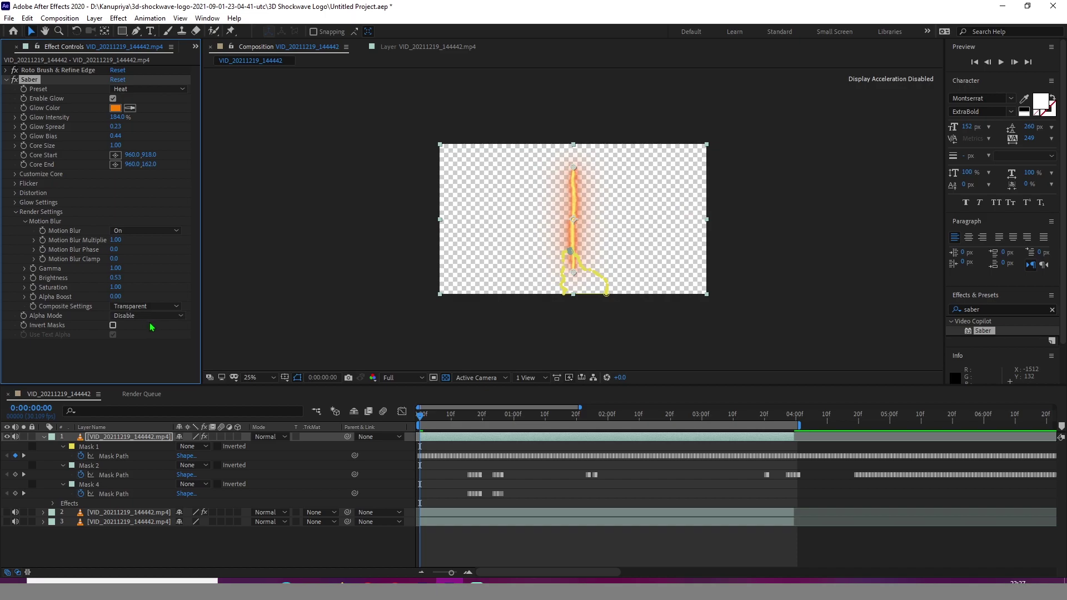
{"action": "left_click", "coordinate": [16, 174]}
{"action": "left_click", "coordinate": [145, 184]}
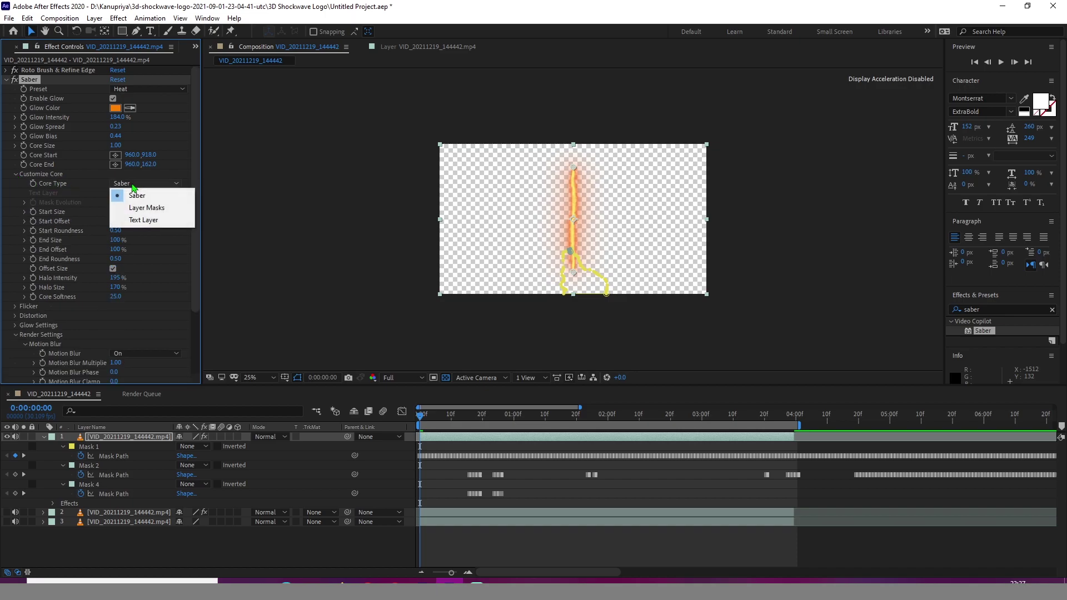
{"action": "left_click", "coordinate": [150, 211]}
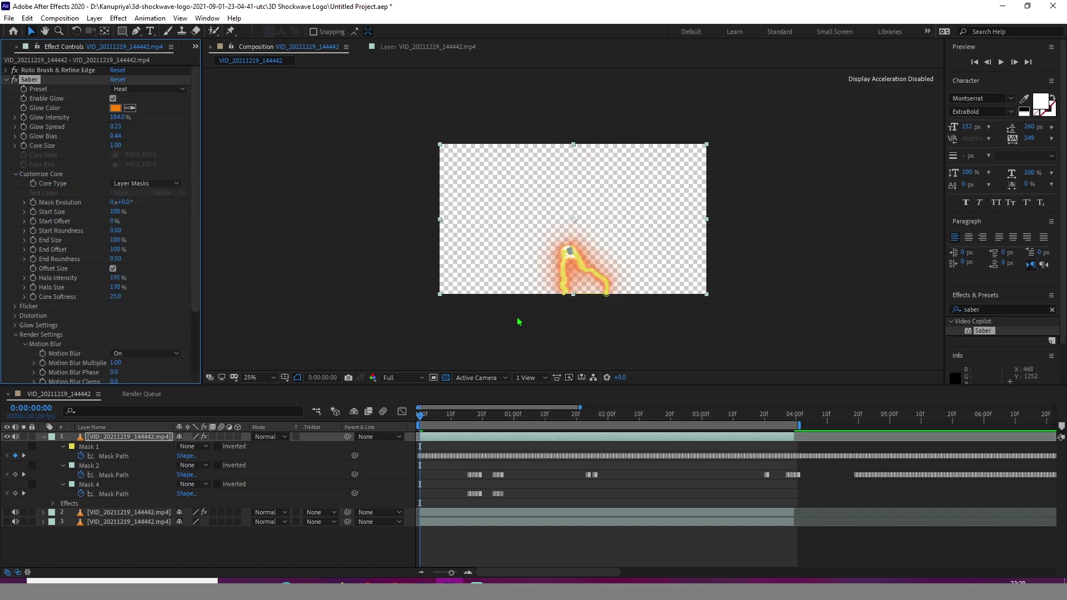
Collapse layer 1, make layers 2 and 3 visible, and scrub to frame 5 and back
{"action": "left_click", "coordinate": [103, 440]}
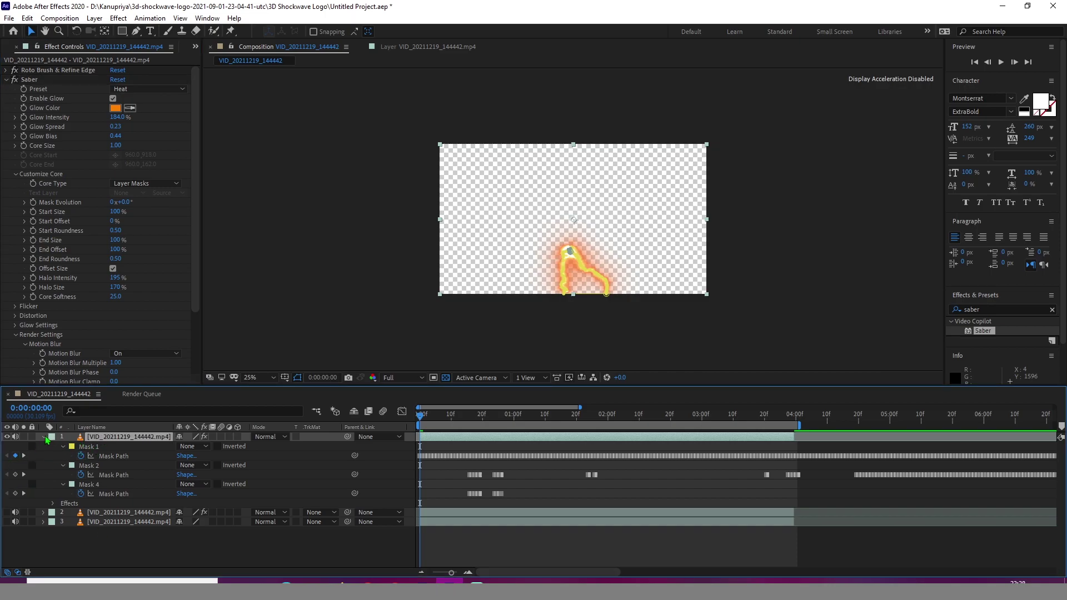
{"action": "left_click", "coordinate": [44, 437]}
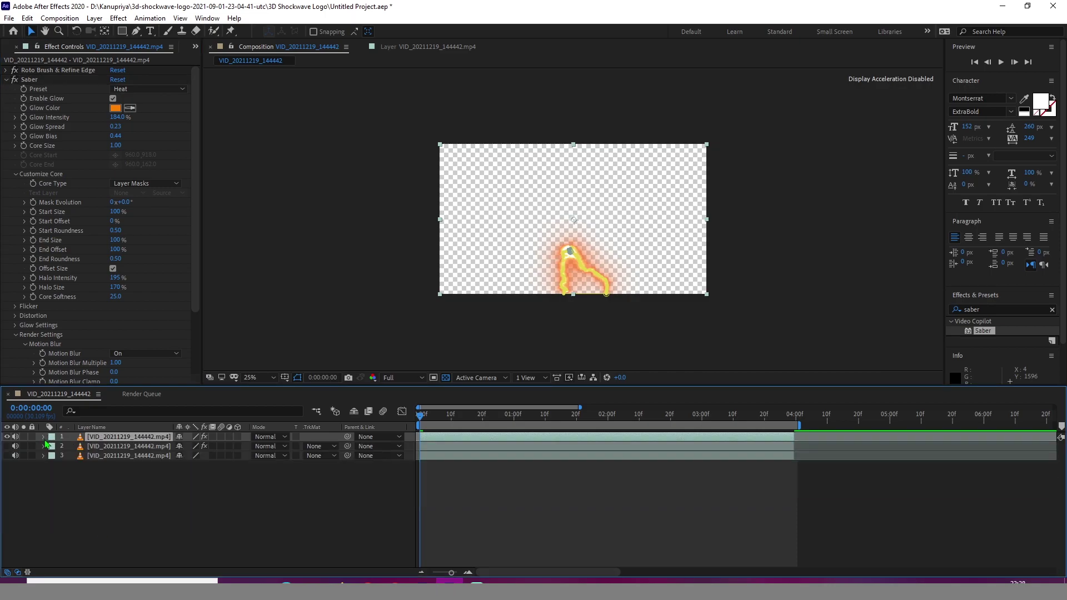
{"action": "left_click", "coordinate": [131, 447]}
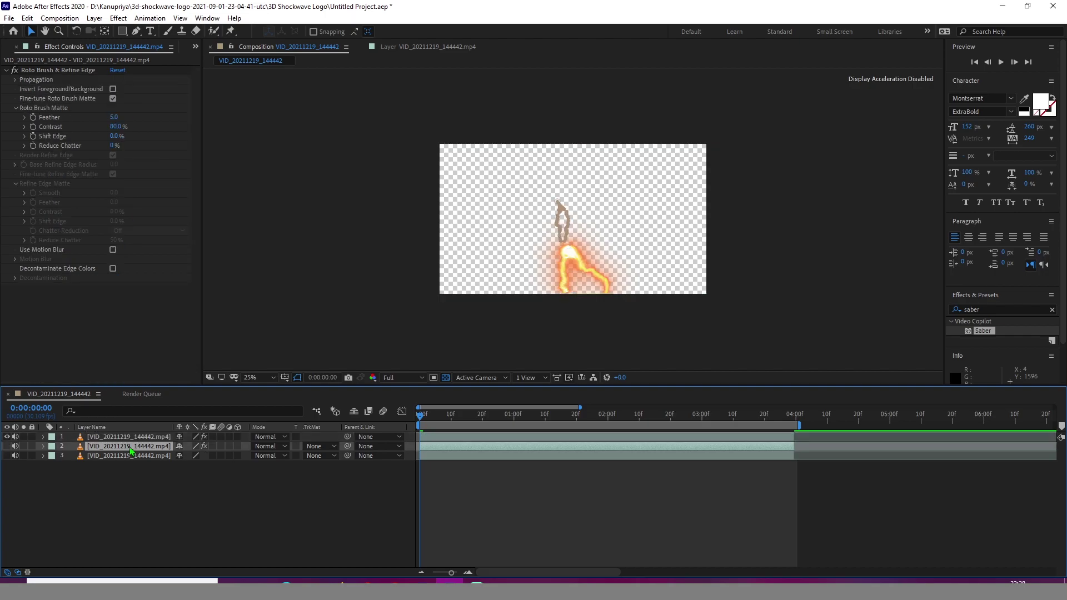
{"action": "left_click", "coordinate": [8, 447]}
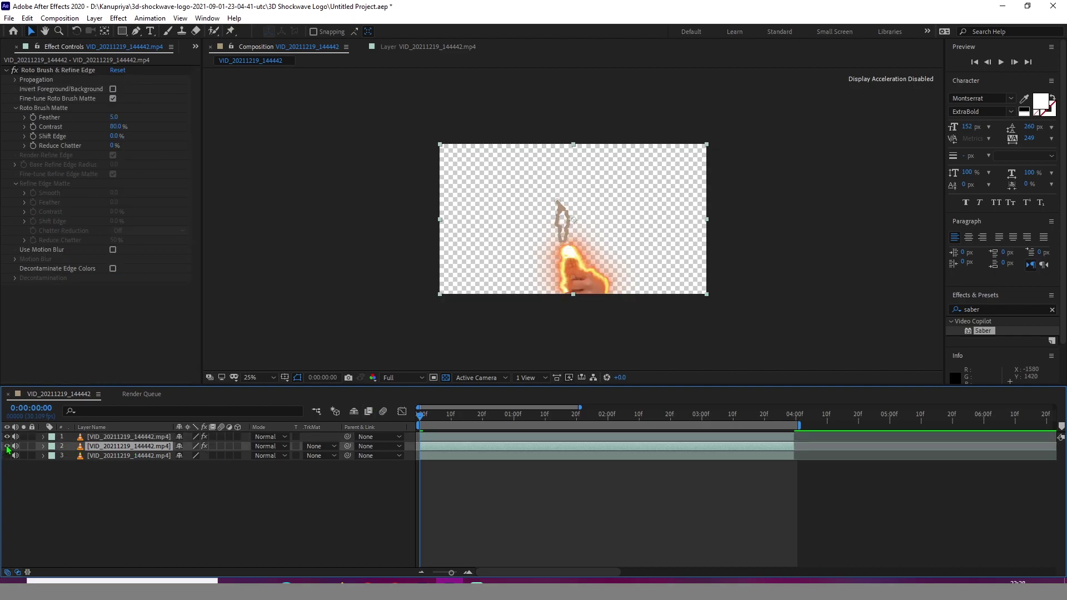
{"action": "left_click", "coordinate": [8, 456]}
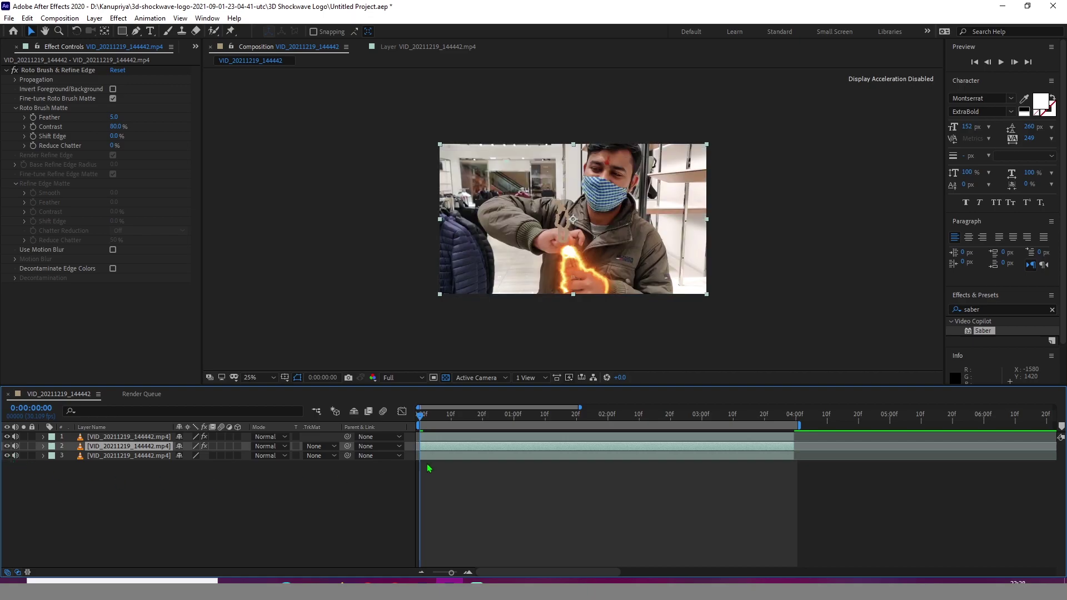
{"action": "left_click_drag", "start_coordinate": [422, 414], "coordinate": [439, 416]}
{"action": "key", "text": "Home"}
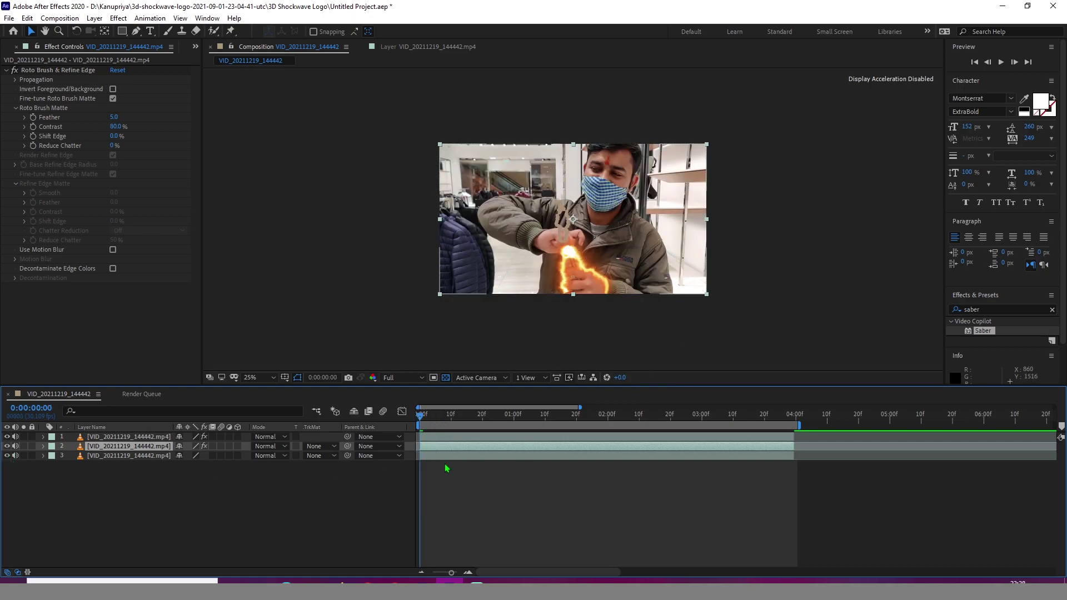